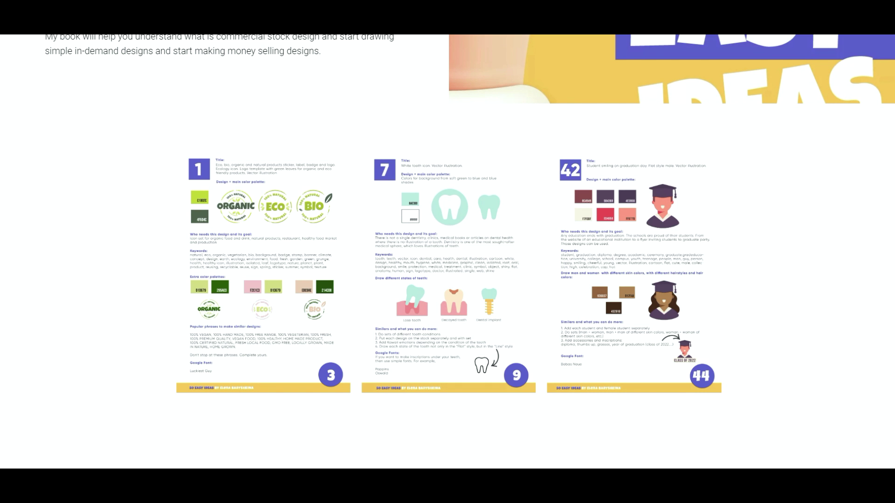
scroll(448, 252, "down", 3)
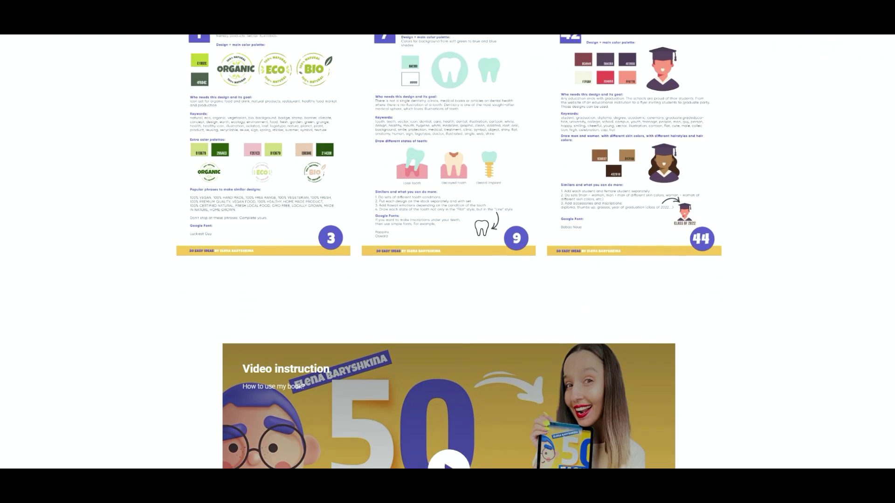
scroll(447, 252, "down", 7)
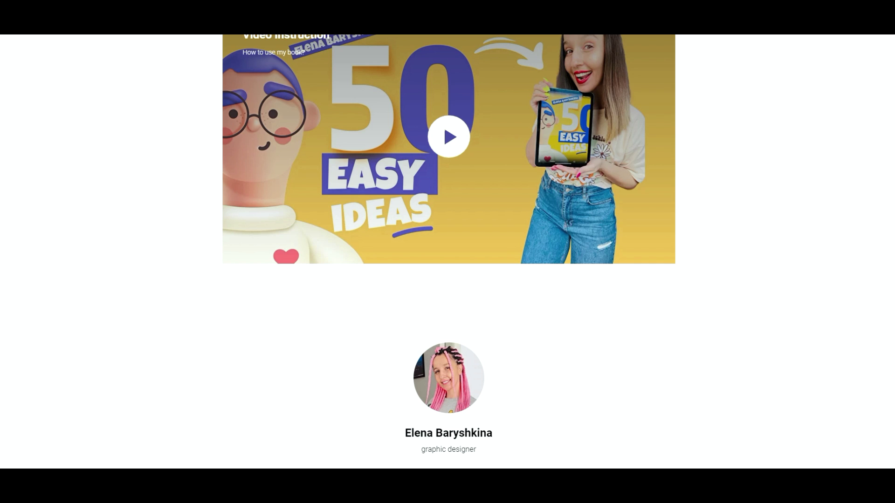
scroll(448, 252, "up", 1)
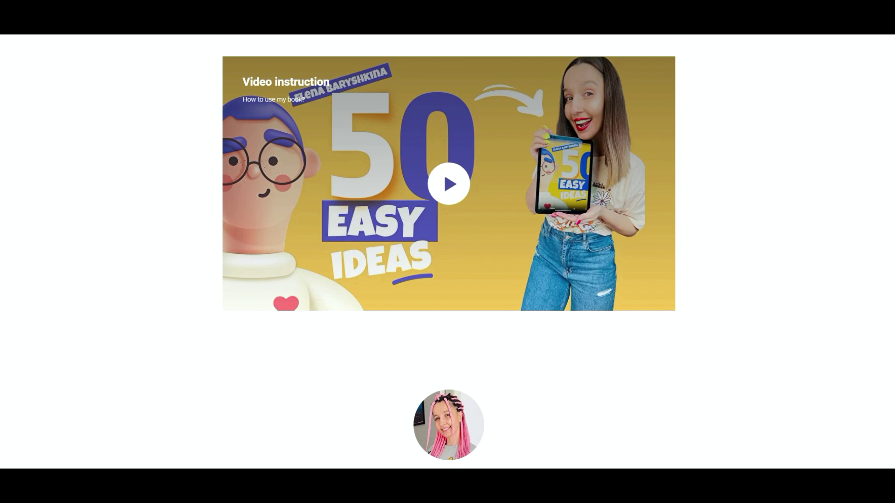
scroll(387, 258, "down", 6)
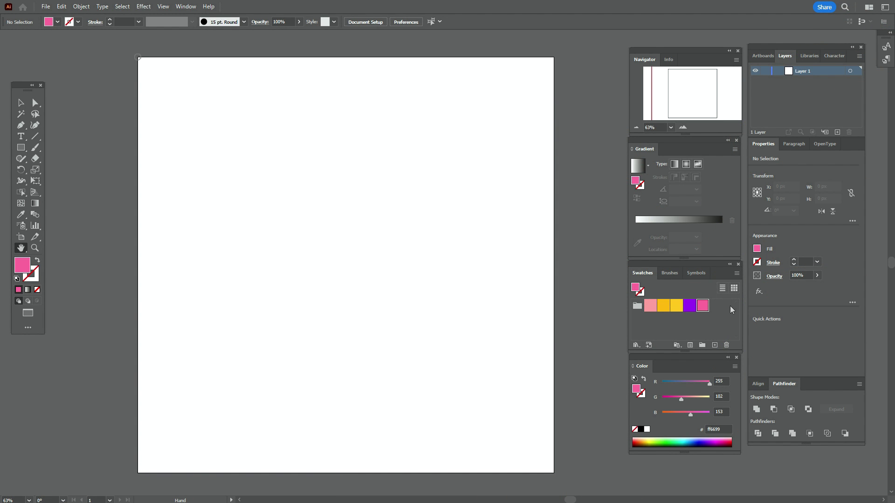
Draw a closed yellow (ffc20f) shape about 520 × 275 px with the Pen tool, with curved top, right and bottom edges and a straight left edge
left_click(676, 310)
left_click(21, 126)
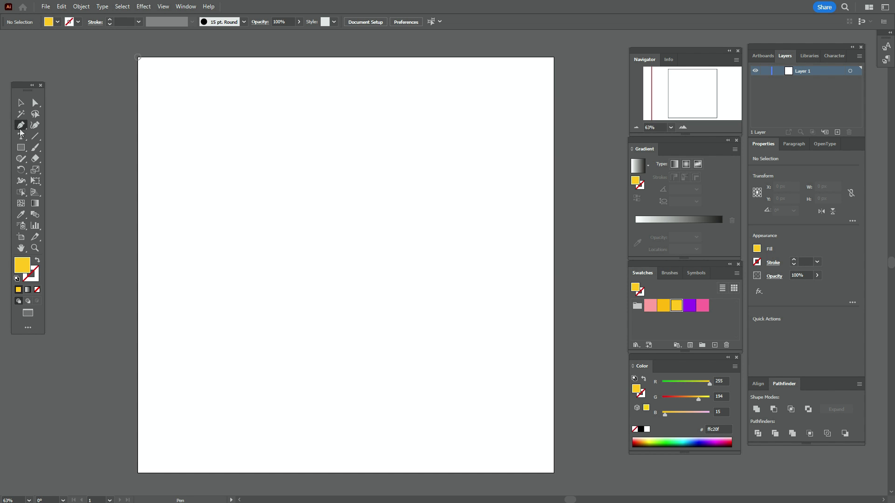
left_click(239, 251)
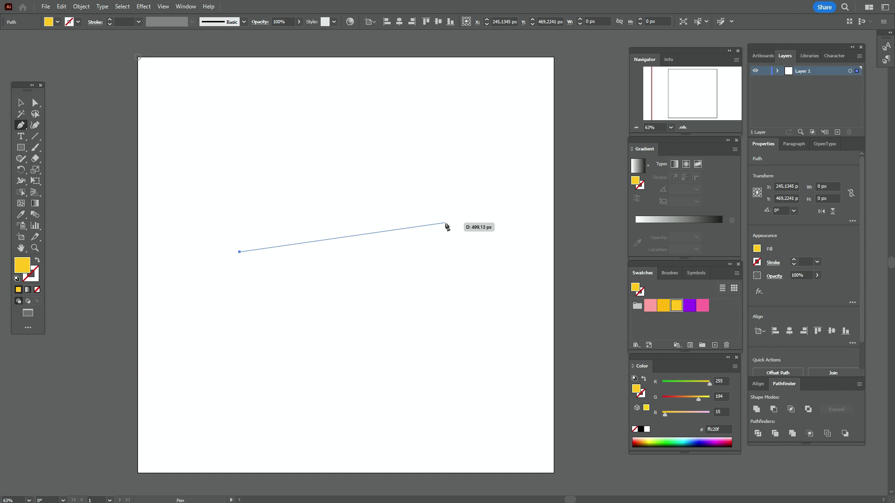
left_click_drag(446, 223, 555, 229)
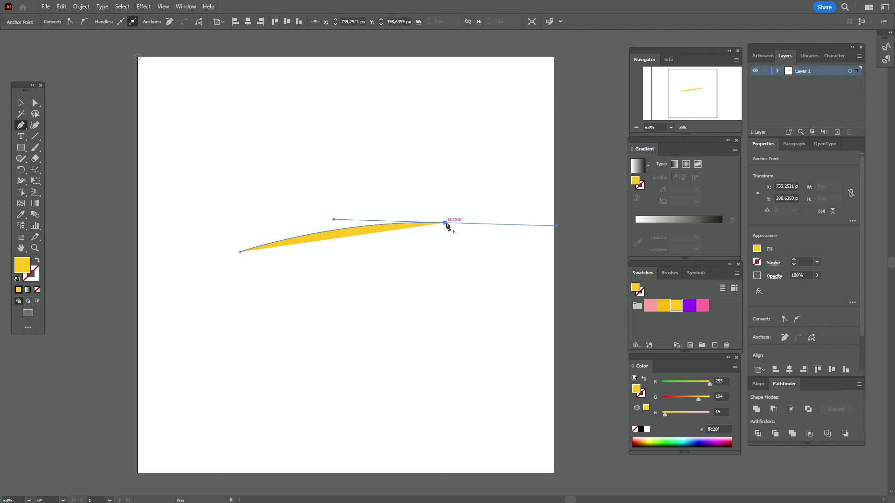
left_click_drag(446, 222, 432, 382)
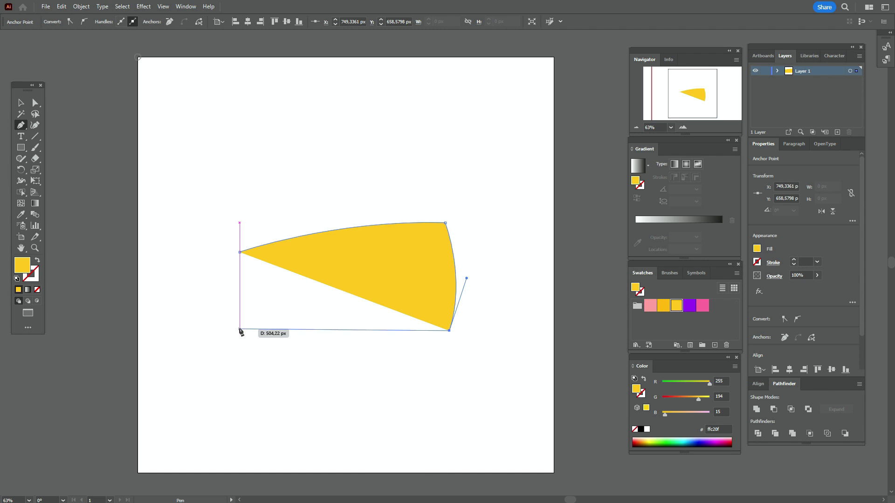
left_click_drag(240, 331, 135, 318)
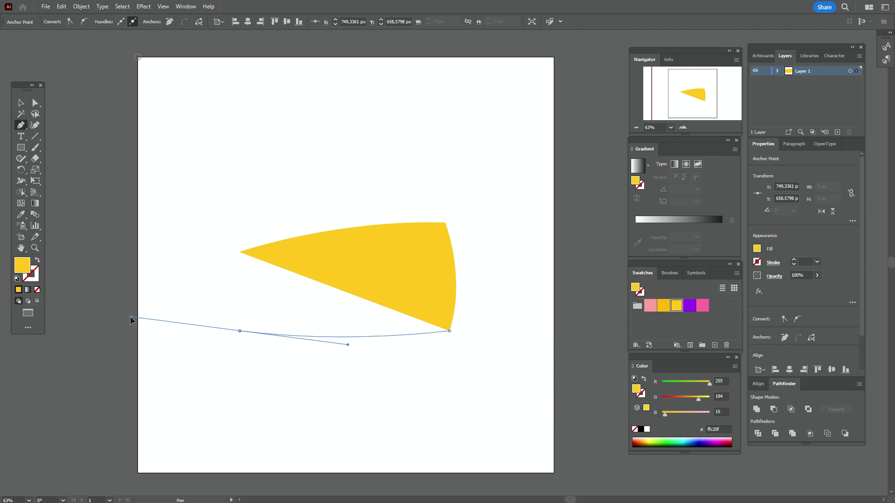
left_click_drag(131, 317, 131, 318)
left_click(239, 331)
left_click(240, 252)
Round the two right corners of the yellow shape
key("a")
left_click(362, 158)
left_click(442, 221)
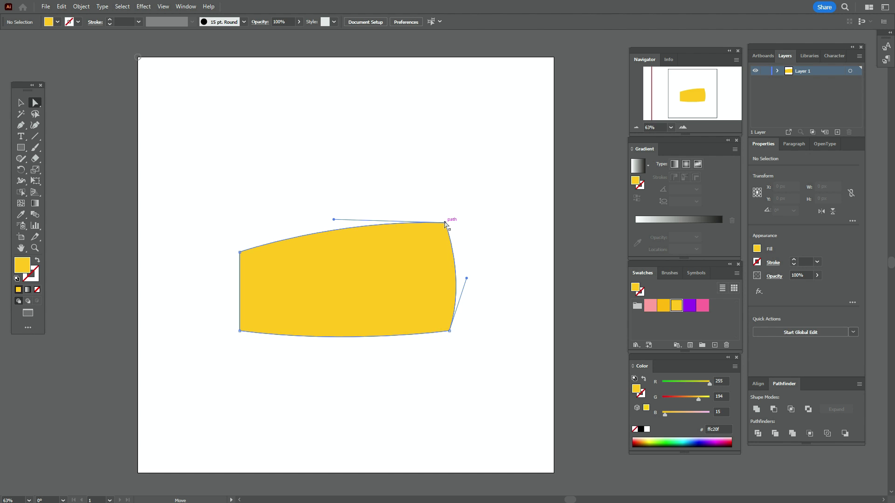
left_click(448, 330)
left_click_drag(446, 328, 437, 320)
left_click(471, 326)
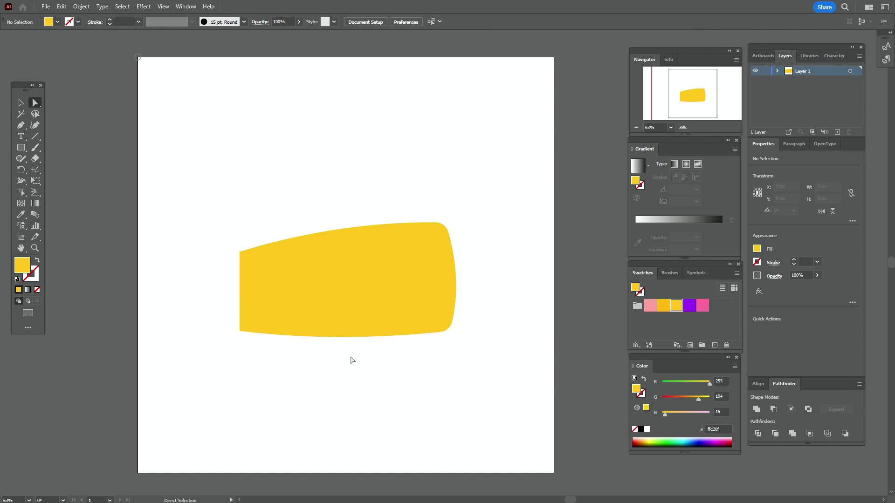
Round the two left corners of the yellow shape
left_click(240, 330)
left_click_drag(247, 325, 255, 329)
left_click(257, 360)
left_click(239, 252)
left_click_drag(246, 259, 251, 264)
left_click(254, 229)
Draw a circle about 75 px wide on the yellow shape's left edge and subtract it from the shape with Minus Front
left_click(21, 148)
left_click_drag(22, 154, 70, 170)
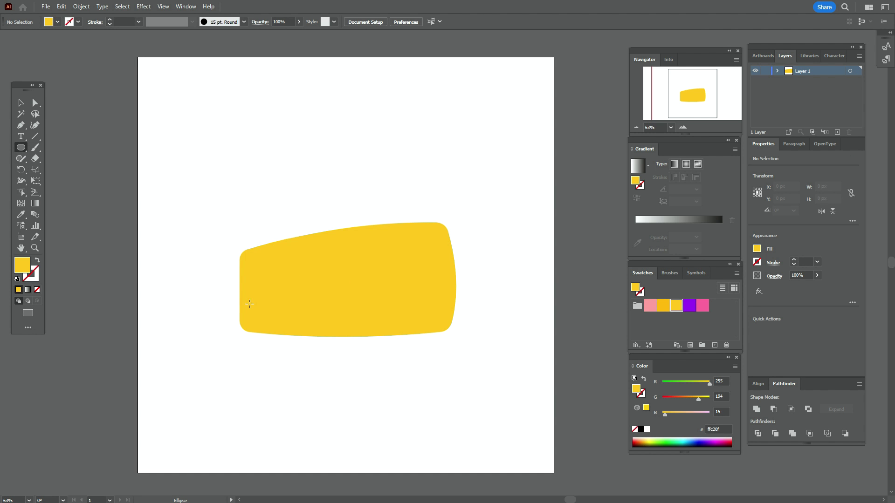
left_click_drag(232, 262, 245, 279)
key("v")
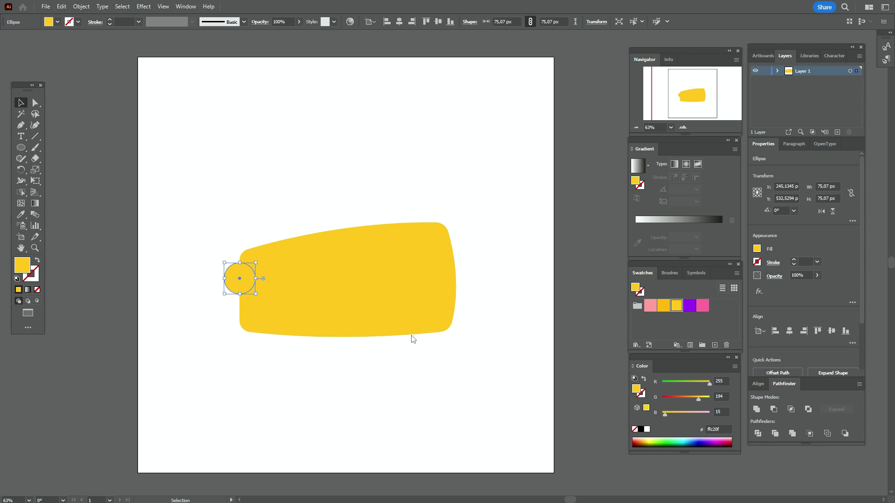
left_click(398, 317, "shift")
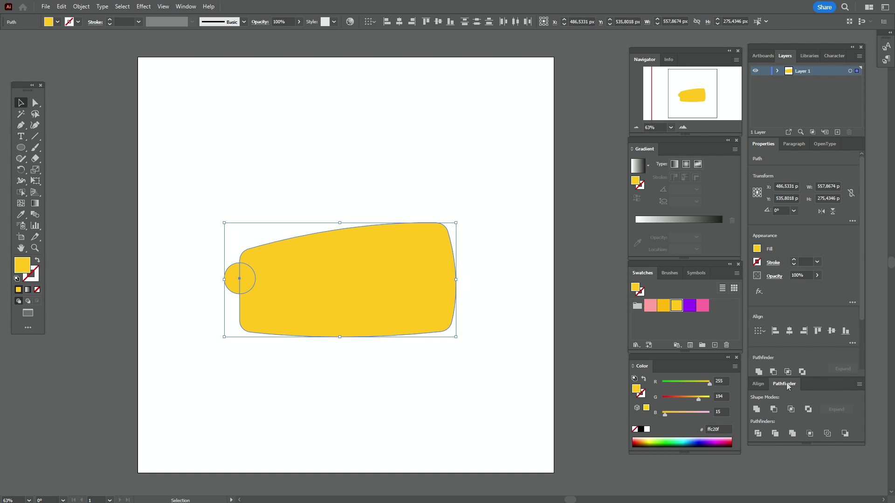
left_click(774, 410)
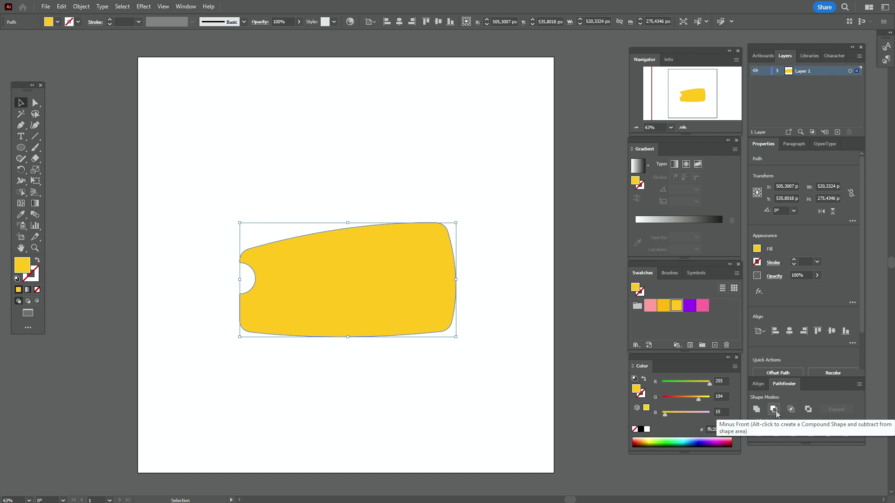
left_click(320, 200)
Round the notch's lower corner to about 20 px and its upper corner to about 6 px
left_click(35, 103)
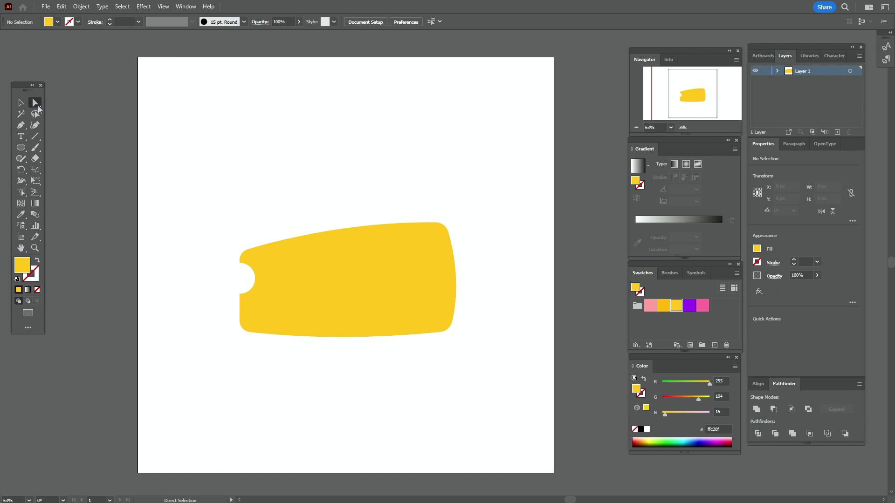
left_click(240, 295)
left_click_drag(246, 301, 260, 303)
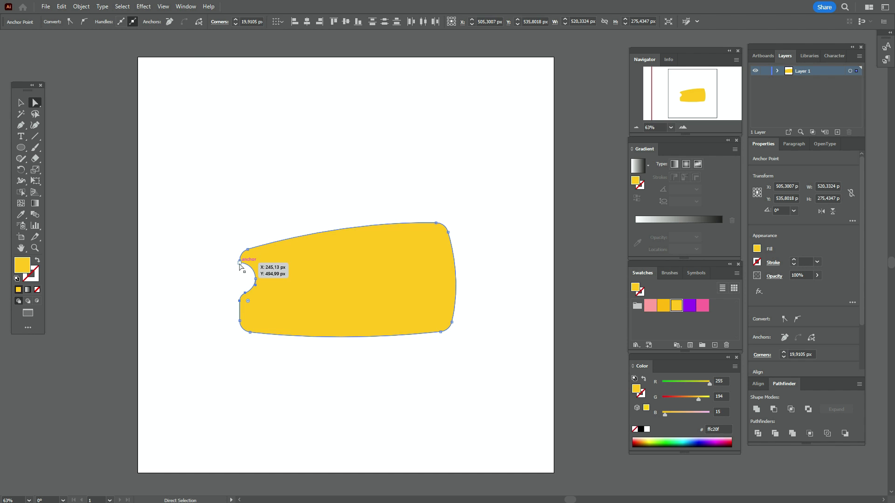
left_click(240, 264)
left_click_drag(243, 263, 244, 264)
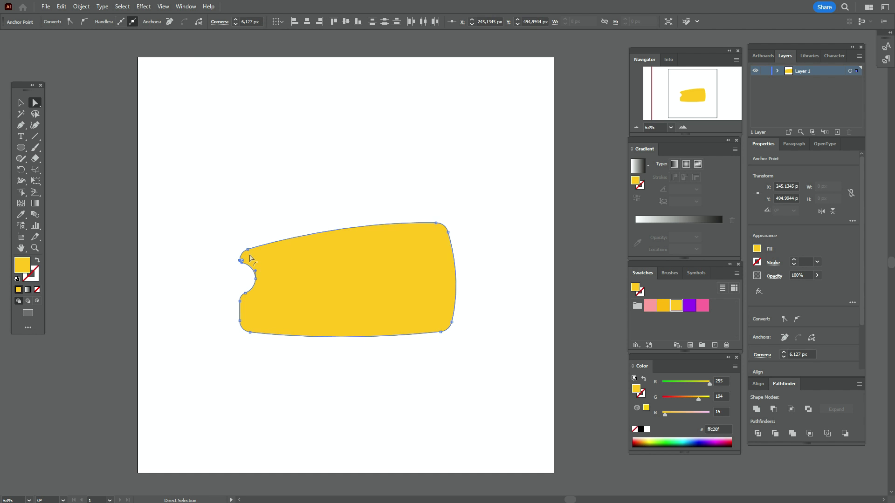
left_click(256, 221)
left_click(21, 103)
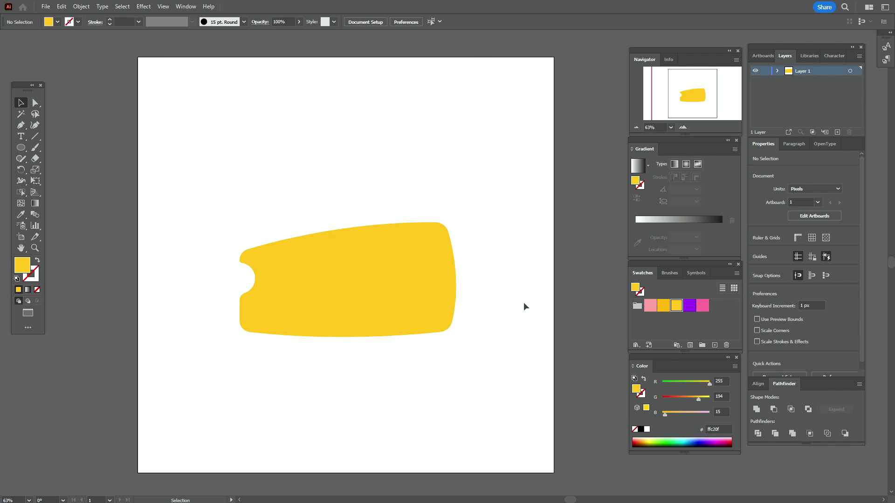
Duplicate the yellow shape in place and give the copy no fill and a pink (ff6699) stroke
left_click(435, 305)
key("a")
key("v")
left_click(38, 263)
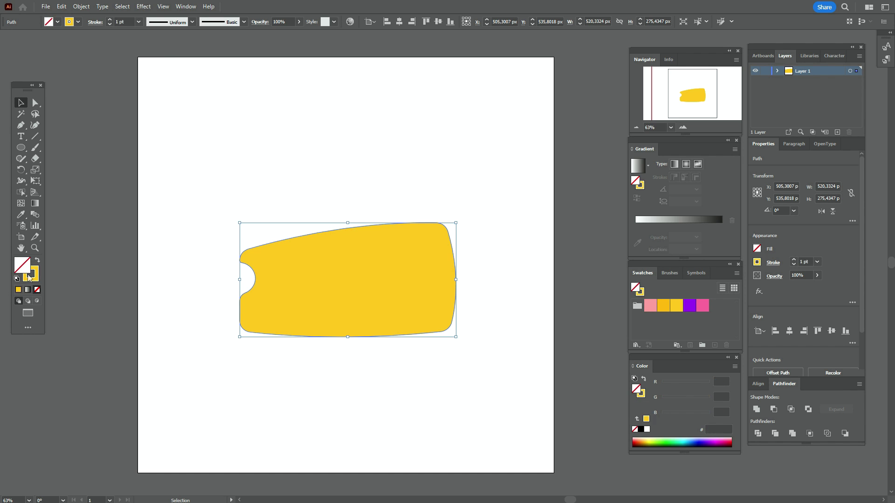
left_click(702, 306)
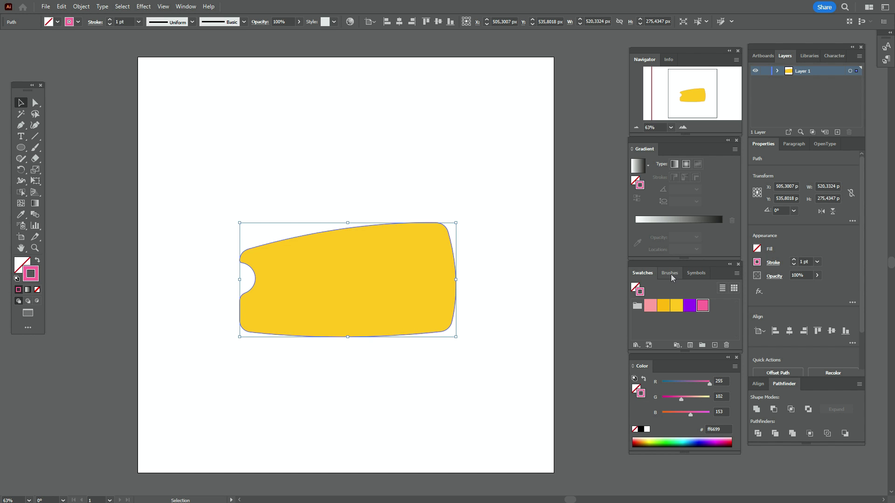
Apply the 15 pt. Round brush to the pink outline and set its stroke weight to 2 pt
left_click(670, 273)
left_click(653, 291)
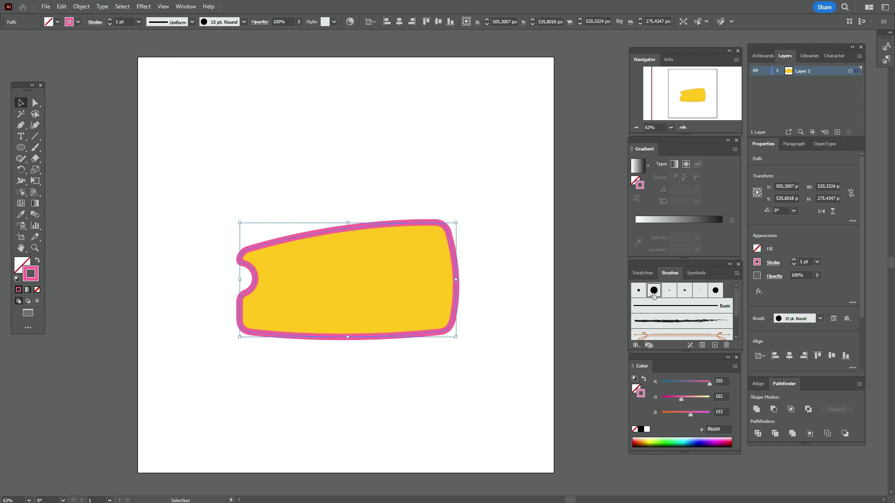
left_click(803, 262)
type("2")
key("Return")
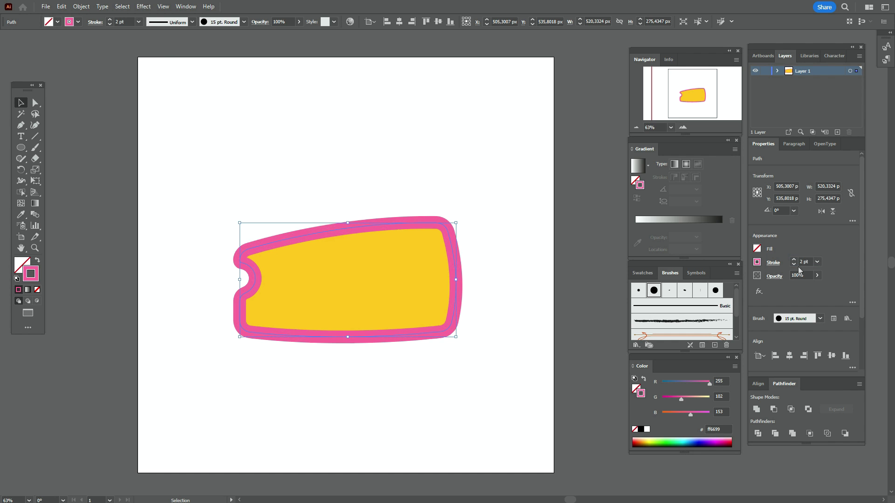
left_click(516, 226)
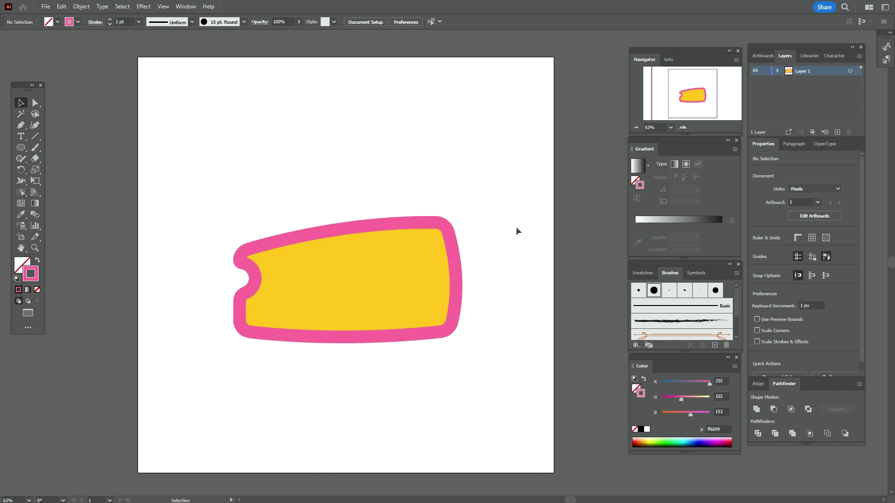
Delete the pink outline's segments along the upper part of the notch, the left edge and the lower-left corner
left_click(347, 239)
left_click(20, 125)
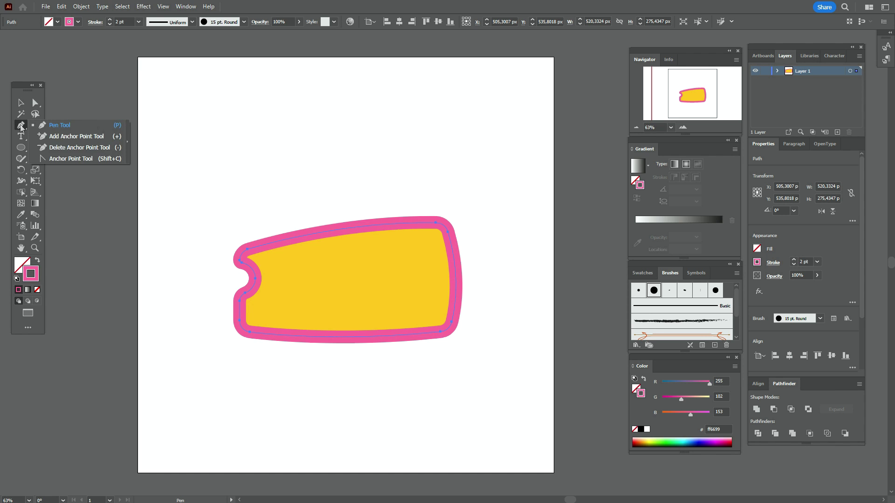
left_click(76, 136)
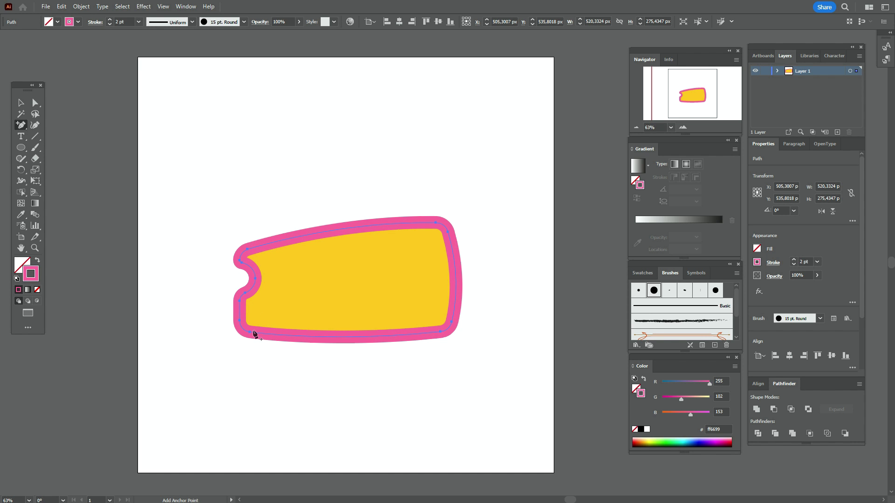
key("a")
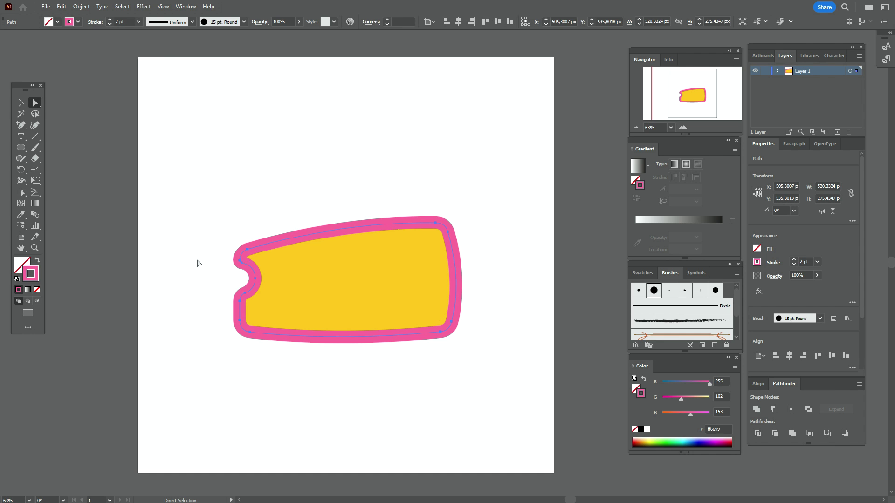
left_click_drag(241, 261, 241, 261)
left_click(244, 282)
left_click(241, 326)
key("Delete")
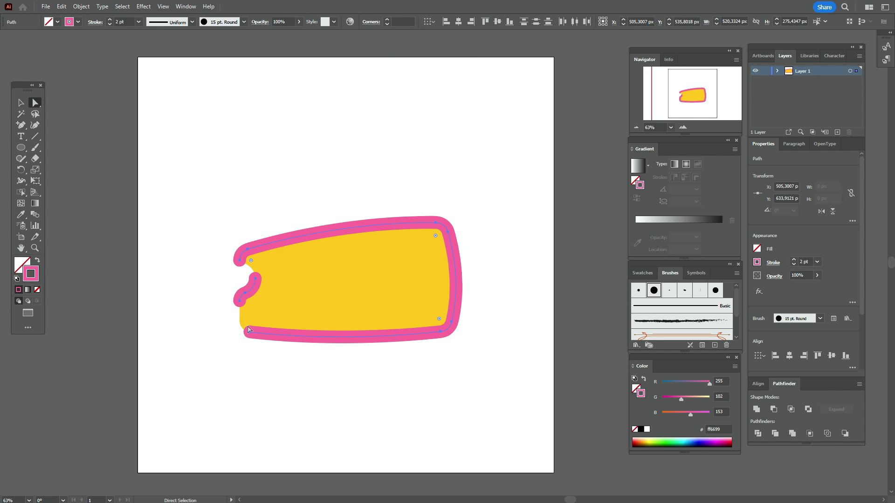
Delete the leftover pink piece in the notch and the outline's upper-left corner segment, leaving only the top, right and bottom strokes
left_click(247, 295)
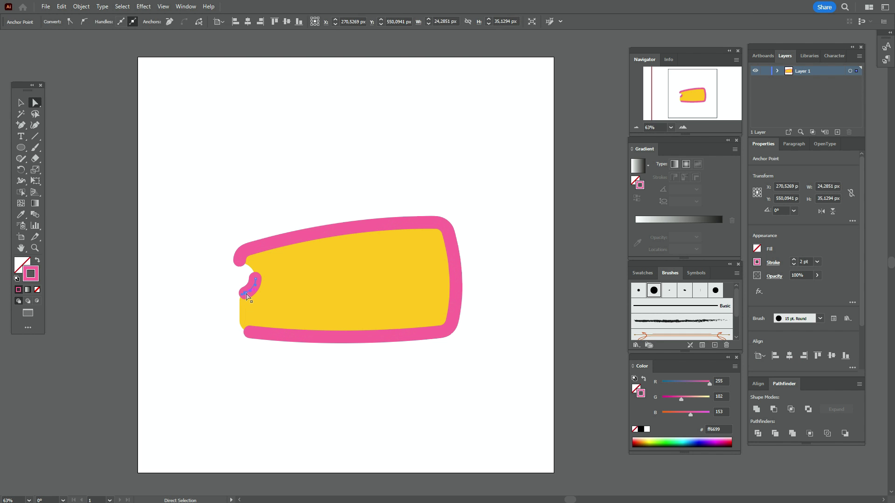
left_click(251, 287)
key("Delete")
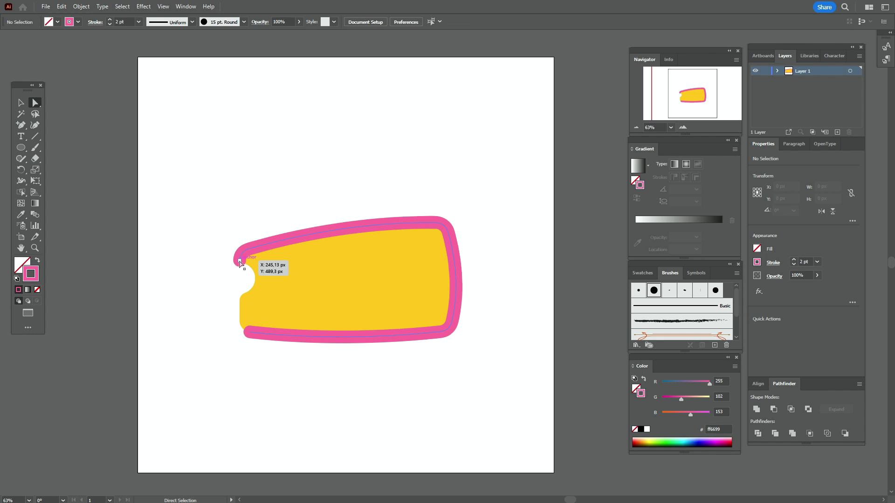
left_click(240, 263)
key("Delete")
key("ctrl+z")
key("Delete")
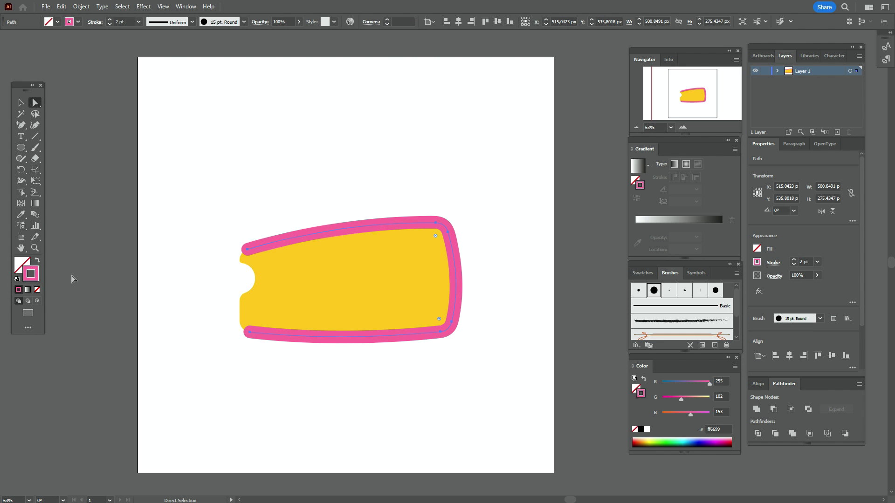
left_click(20, 102)
left_click(229, 135)
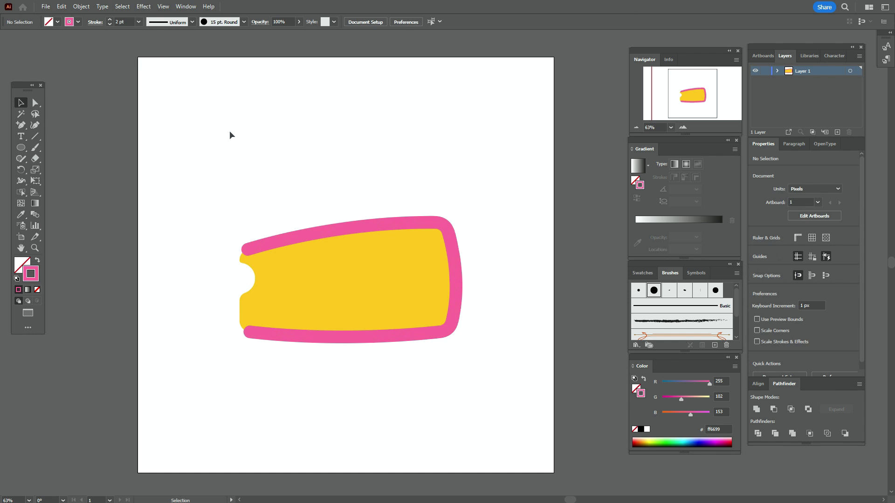
Set the fill to darker yellow (ffb600) without stroke and draw a closed blob about 60 × 67 px in the yellow shape's lower-left area
left_click(645, 274)
left_click(661, 307)
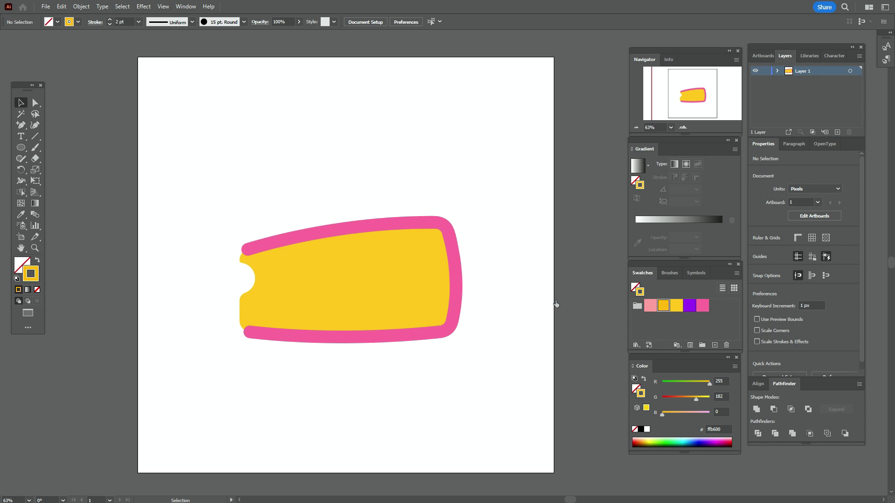
left_click(38, 262)
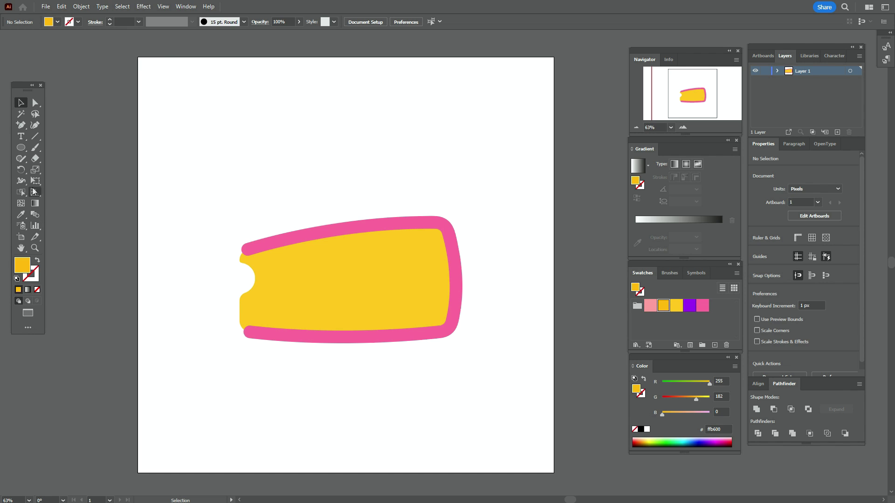
left_click(35, 125)
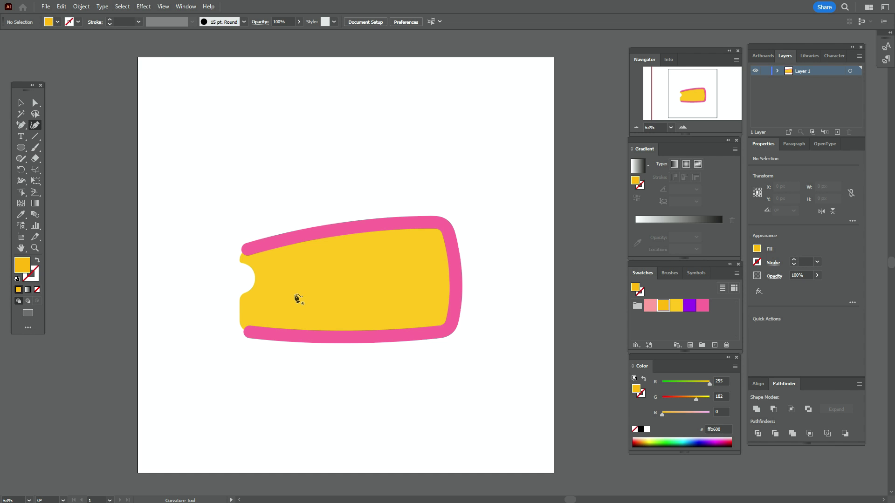
left_click(256, 309)
left_click(261, 295)
left_click(276, 294)
left_click(278, 311)
left_click(264, 320)
left_click(256, 310)
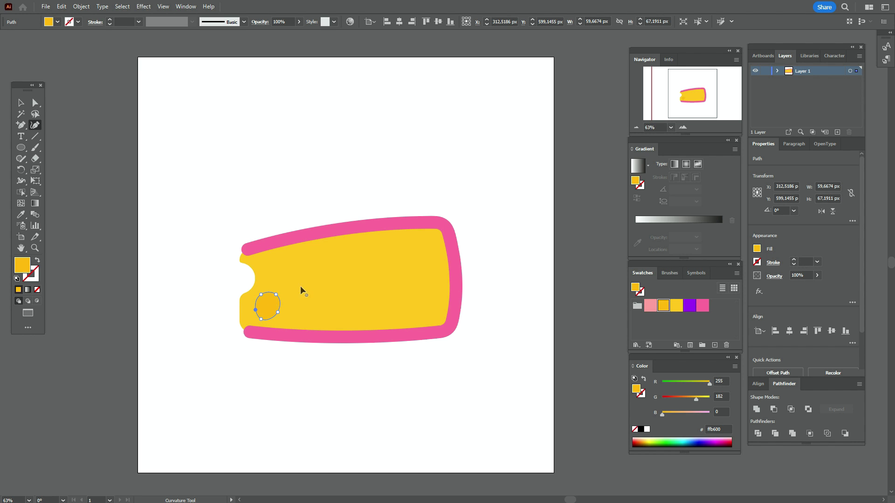
Draw a small rounded spot about 39 px across just right of the notch, near the shape's upper edge
left_click(270, 259)
left_click(281, 256)
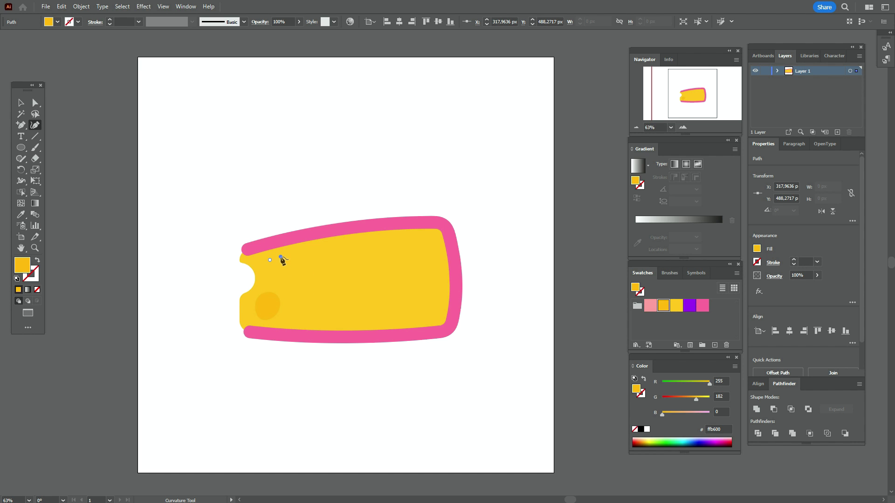
left_click(286, 260)
left_click(281, 272)
left_click(270, 260)
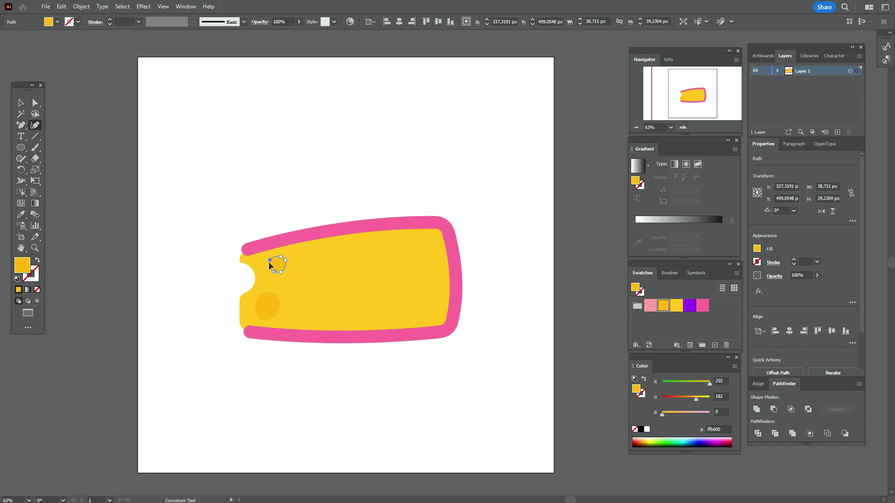
key("Escape")
Draw a small slanted oval spot in the yellow shape's centre-left area with the Curvature tool
left_click(311, 291)
left_click(324, 288)
left_click(326, 295)
left_click(311, 301)
left_click(311, 291)
Draw a large rounded darker yellow spot in the upper middle of the yellow shape
left_click(352, 246)
left_click(371, 262)
left_click(354, 280)
left_click(335, 262)
left_click(353, 246)
Draw a medium slanted spot near the yellow shape's lower edge, just right of its middle
left_click(360, 305)
left_click(379, 306)
left_click(373, 320)
left_click(354, 321)
left_click(361, 304)
Draw a large tall oval spot near the yellow shape's right end
left_click(425, 266)
left_click(435, 284)
left_click(429, 311)
left_click(408, 319)
left_click(402, 293)
left_click(413, 272)
left_click(425, 266)
Draw a small round spot in the yellow shape's upper-right area and deselect it
left_click(409, 241)
left_click(417, 248)
left_click(409, 255)
left_click(402, 248)
left_click(409, 241)
key("v")
left_click(409, 249)
left_click(551, 264)
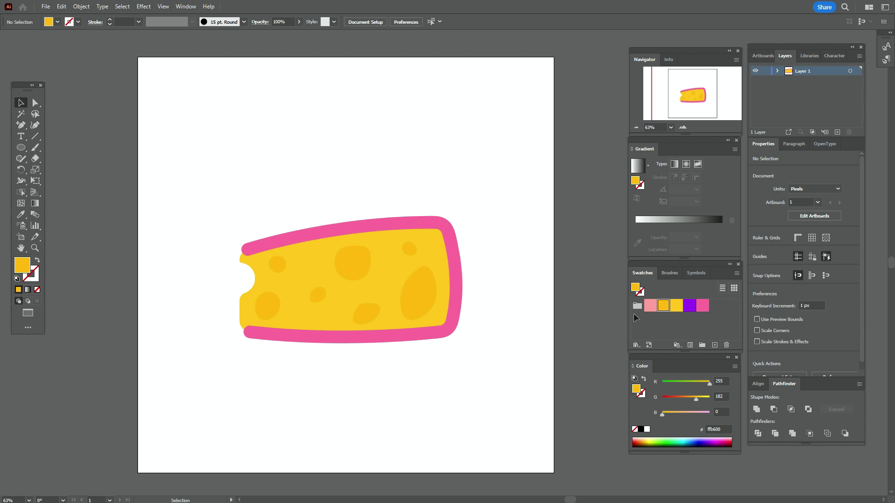
Move the whole spotted shape with its pink outline up and centre it horizontally on the artboard
left_click_drag(163, 190, 478, 389)
left_click_drag(418, 330, 415, 282)
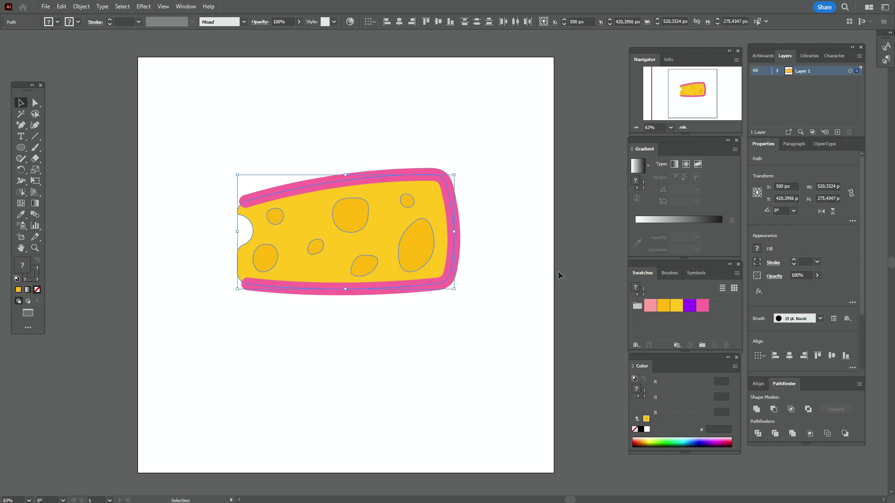
left_click(580, 278)
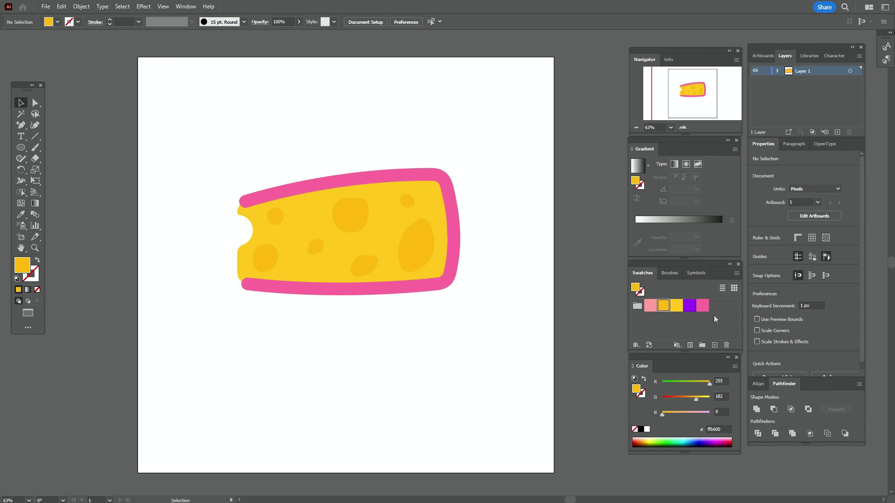
Draw a yellow (ffc20f) square about 226 px wide below the outlined shape and slightly round its corners
left_click(676, 306)
left_click_drag(21, 147, 56, 149)
left_click_drag(272, 326, 348, 419)
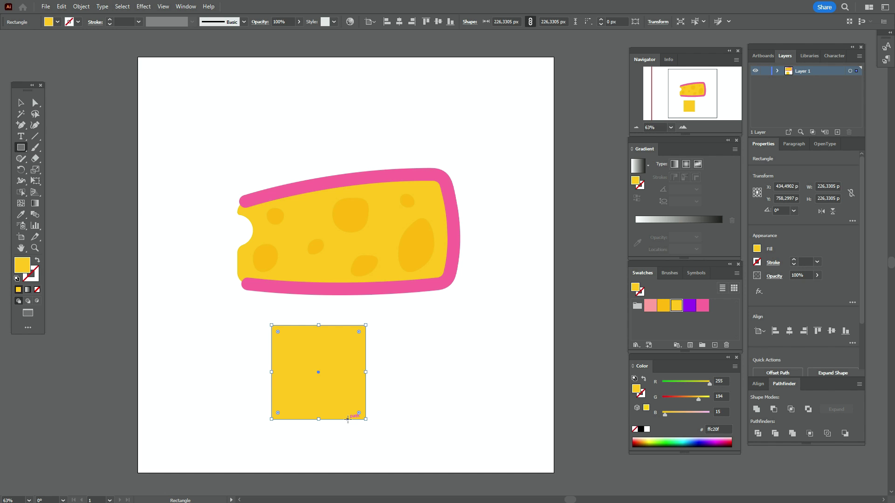
left_click(35, 104)
left_click_drag(278, 334, 282, 337)
left_click(88, 233)
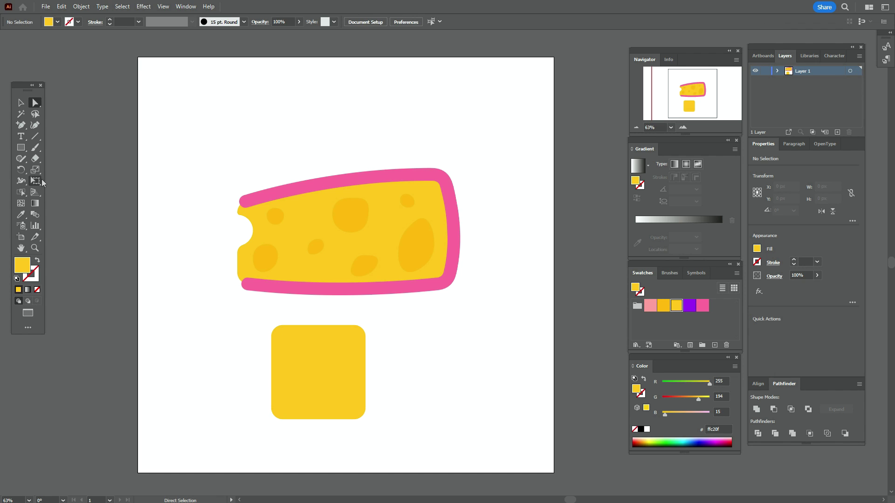
Draw a closed blob about 67 × 76 px in the square's upper-left area with the Curvature tool
left_click(35, 125)
left_click(286, 355)
left_click(291, 342)
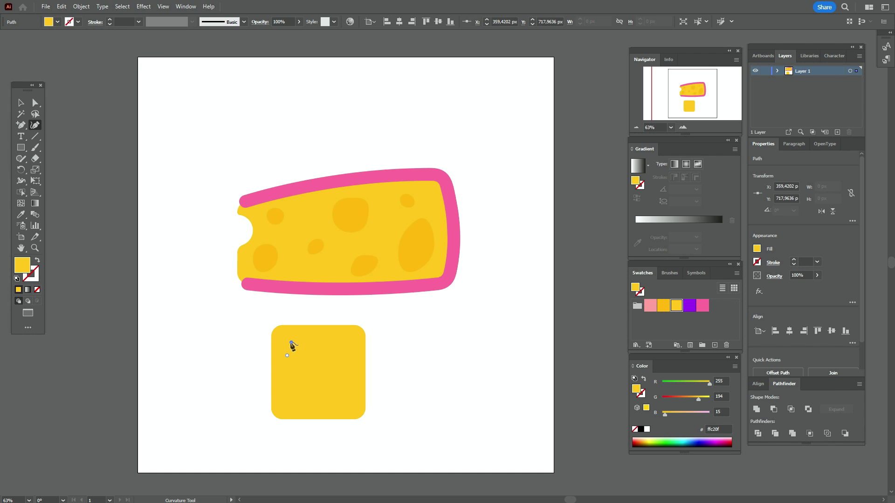
left_click(305, 344)
left_click(314, 352)
left_click(311, 367)
left_click(296, 372)
left_click(289, 363)
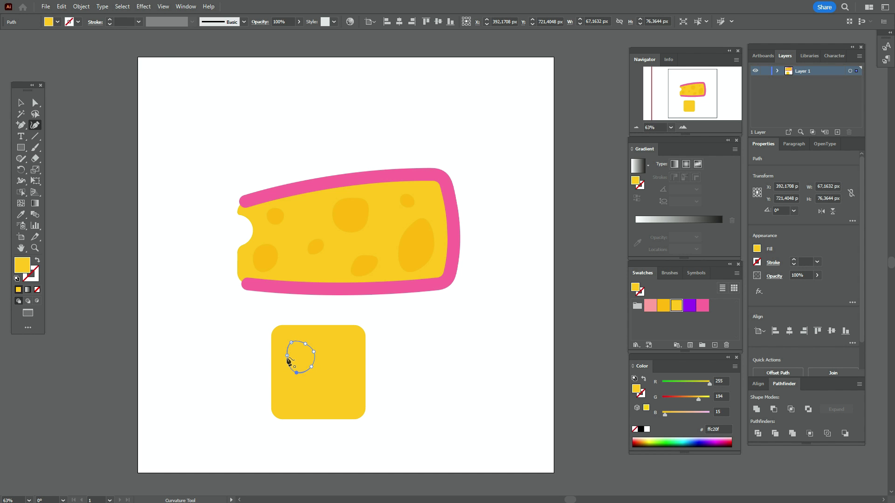
Draw a closed oval about 47 × 66 px near the middle of the square's lower edge
left_click(314, 382)
left_click(301, 396)
left_click(306, 409)
left_click(319, 402)
left_click(320, 392)
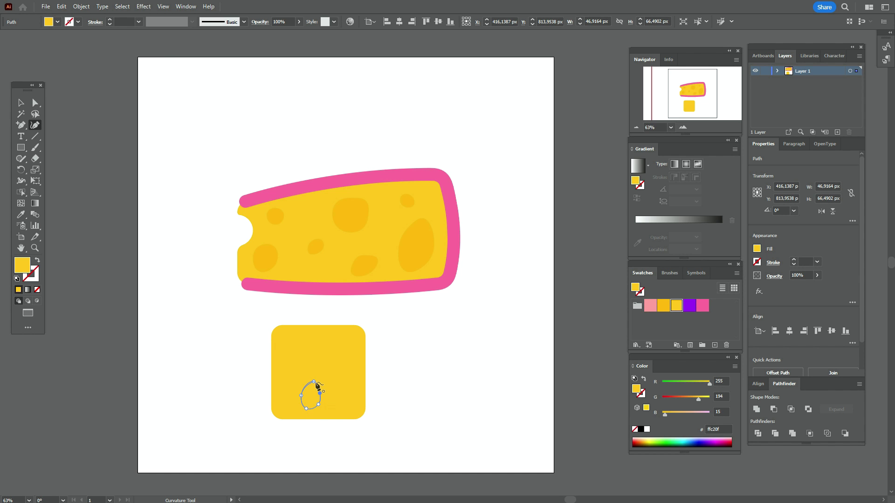
left_click(314, 383)
Draw a third closed blob in the right half of the square
left_click(335, 361)
left_click(348, 366)
left_click(357, 376)
left_click(342, 390)
left_click(328, 380)
left_click(335, 361)
Move the lower oval slightly left and down inside the square
left_click(21, 103)
left_click(295, 355, "shift")
left_click(309, 393, "shift")
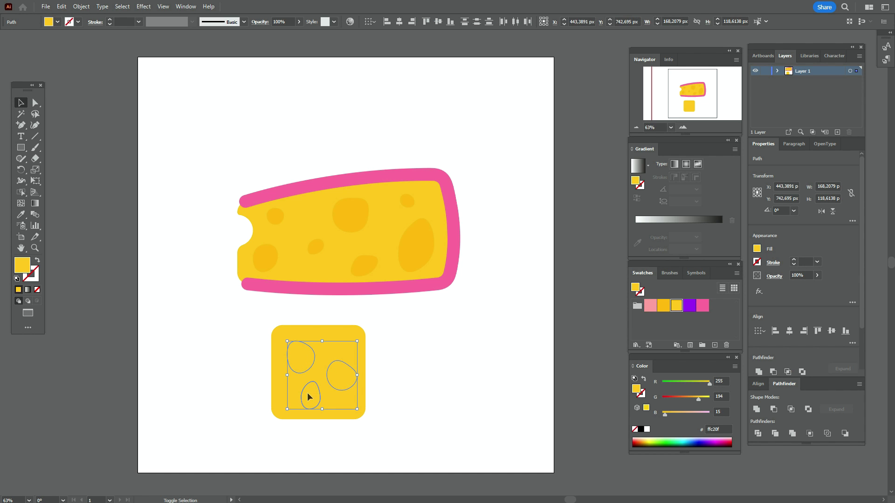
left_click(425, 365)
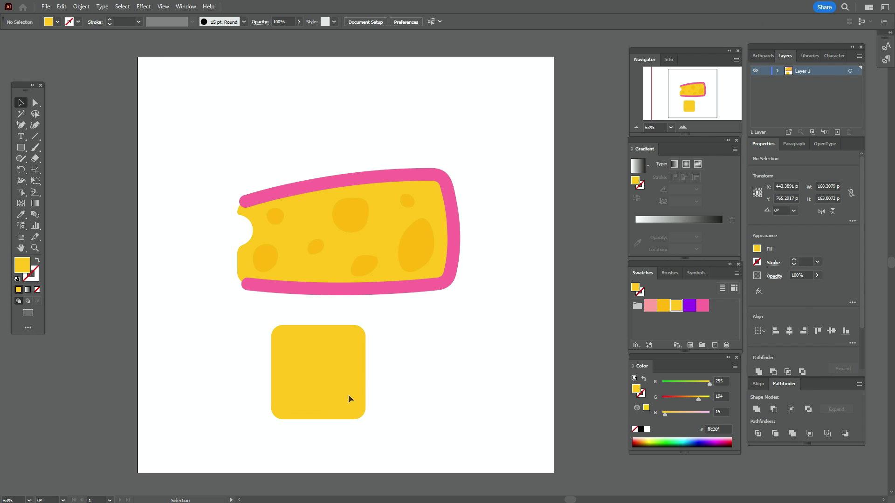
left_click_drag(309, 399, 301, 401)
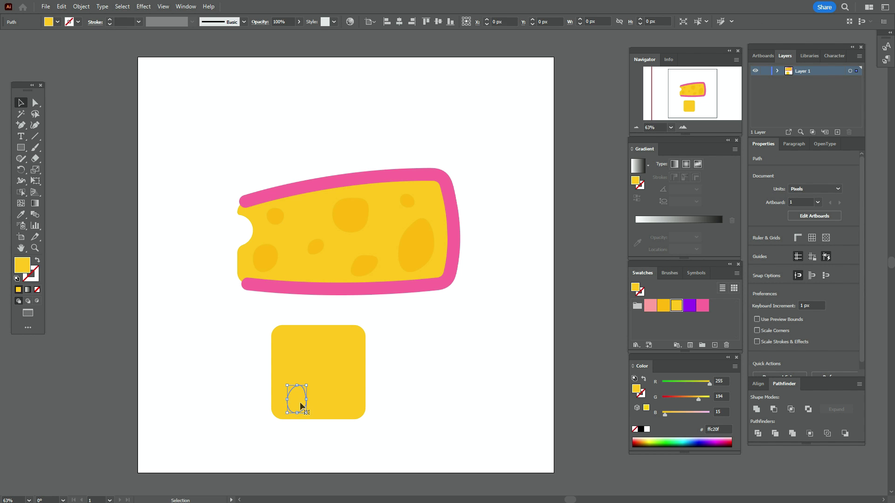
Nudge the three blobs up about 8 px together and cut them out of the square with Pathfinder Exclude
left_click(347, 378, "shift")
left_click(306, 362, "shift")
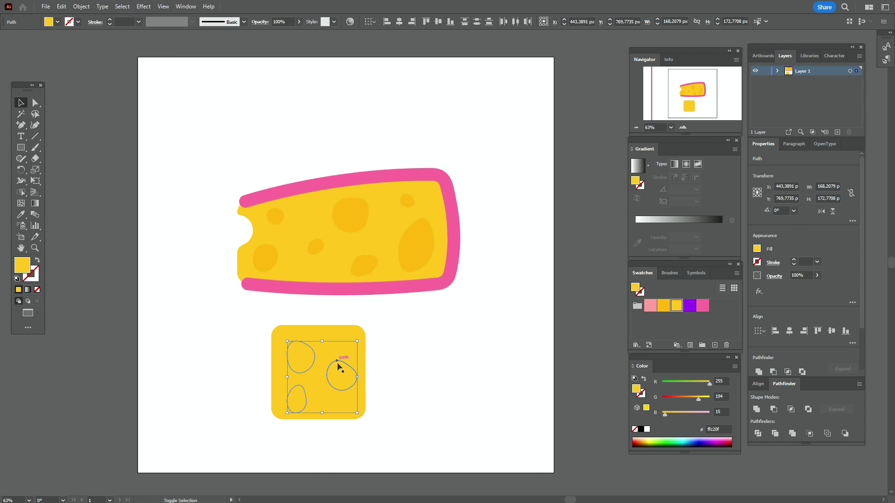
key("Up")
key("Up")
key("Up")
key("Up")
key("Up")
key("Up")
key("Up")
key("Up")
key("Up")
key("Up")
key("Up")
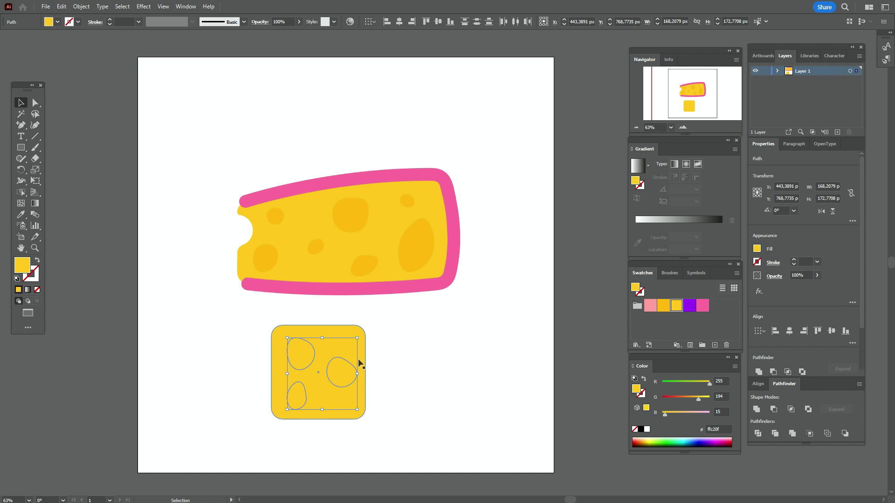
left_click(358, 359, "shift")
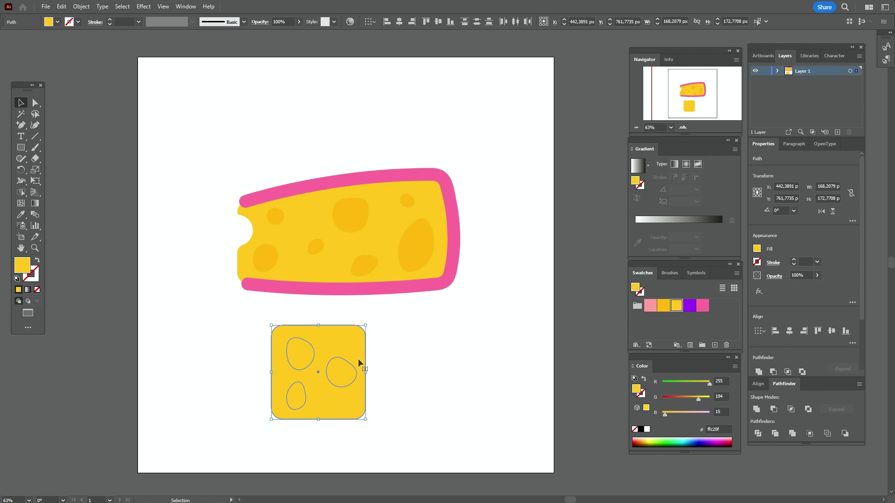
left_click(808, 409)
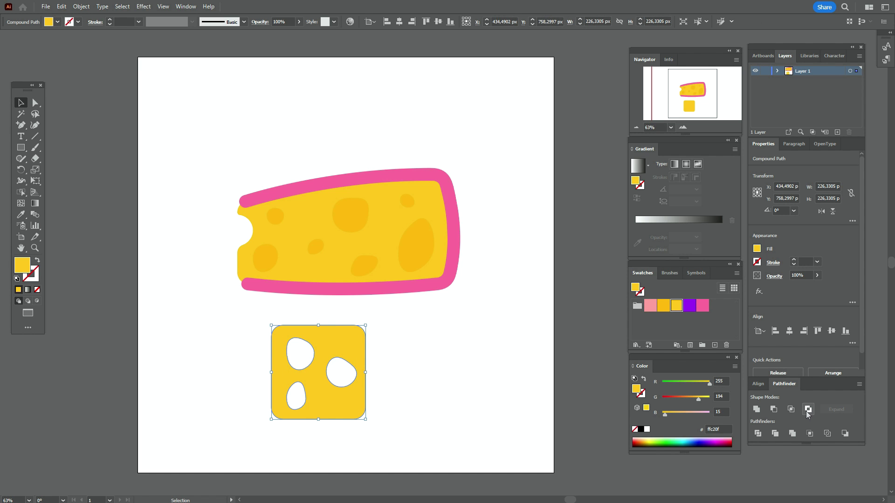
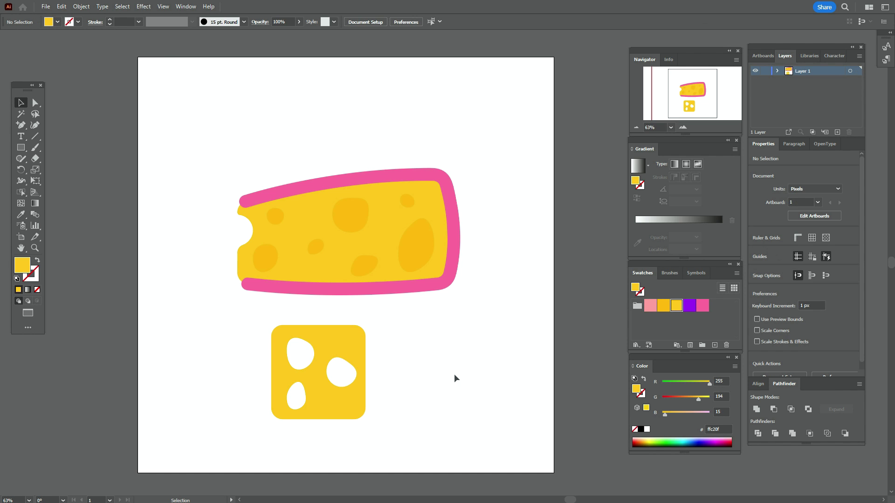
Draw a circle about 69 px across over the square's left edge and place a copy over its top edge
left_click(22, 149)
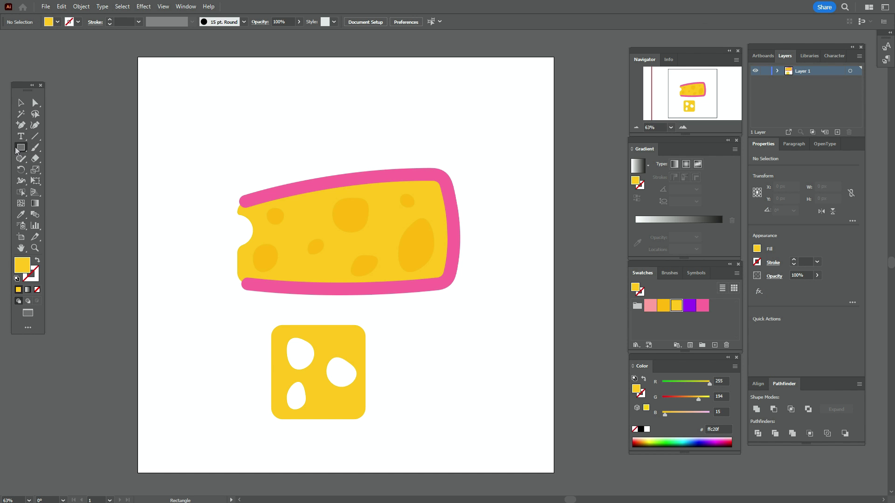
left_click_drag(22, 149, 53, 170)
mouse_move(257, 364)
left_mouse_down()
mouse_move(287, 392)
mouse_move(337, 330)
left_mouse_up()
key("v")
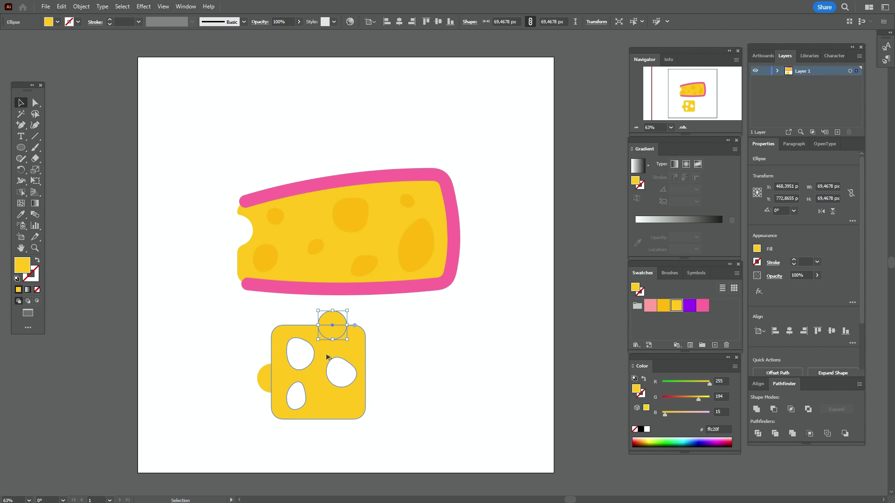
Lower the top circle slightly and subtract both circles from the square with Minus Front
left_click(274, 377, "shift")
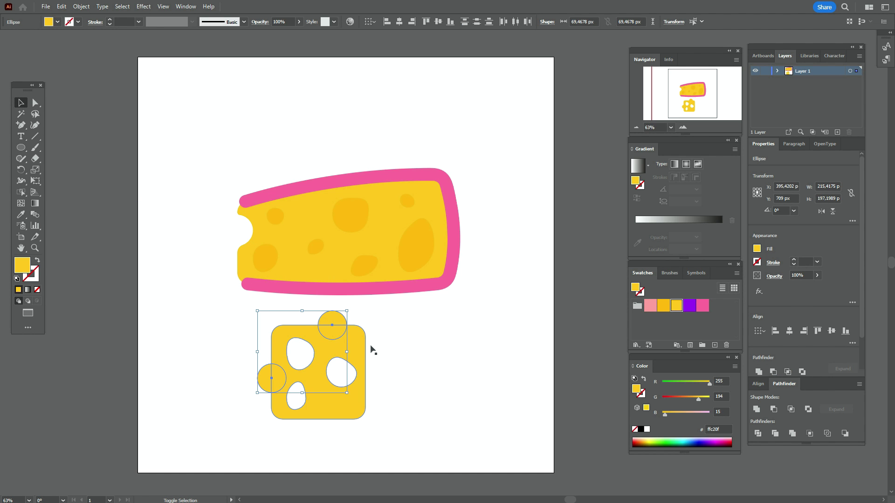
left_click(370, 349)
left_click(346, 339)
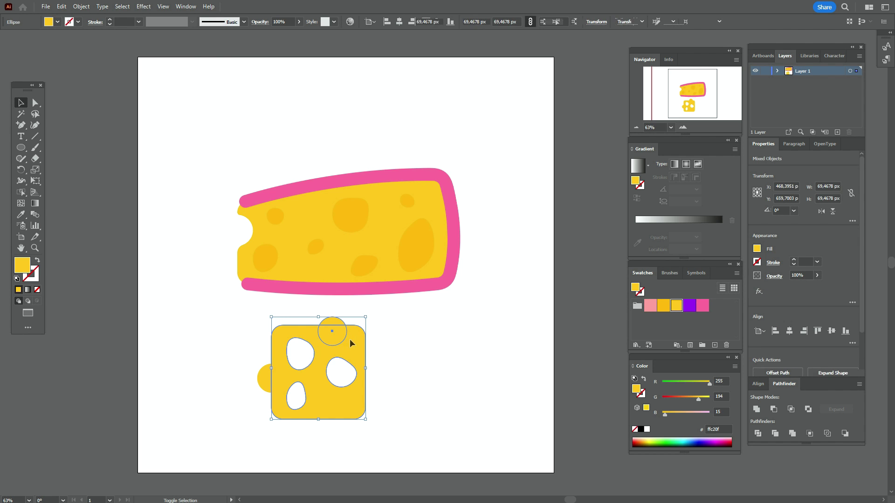
left_click(263, 383, "shift")
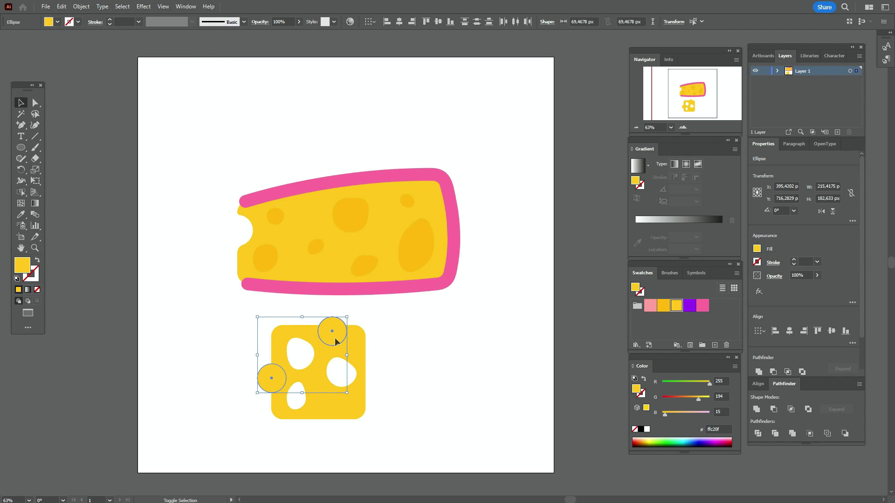
left_click(365, 358, "shift")
left_click(774, 409)
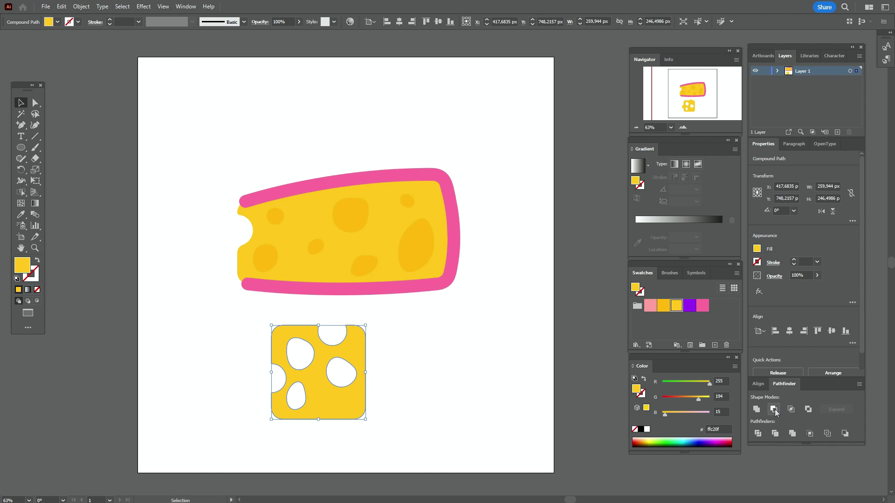
left_click(475, 372)
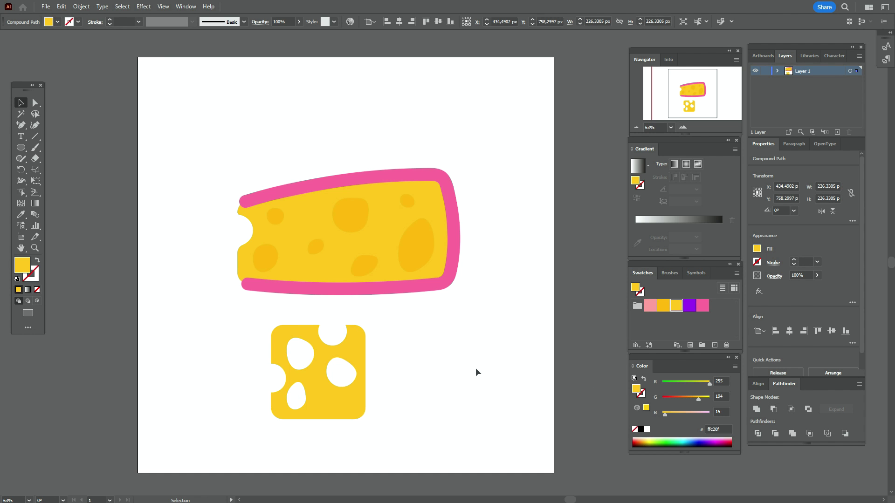
Round the two outer corners of the square's top notch with a radius of about 7 px
key("a")
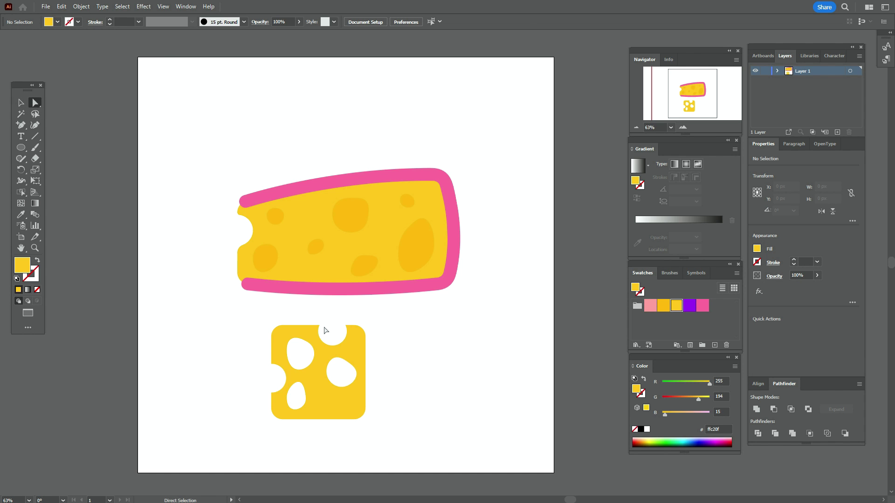
left_click(319, 325)
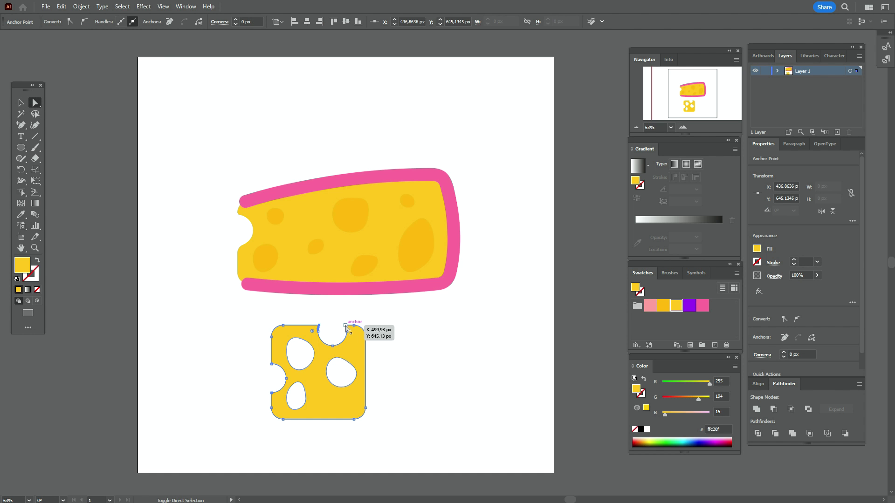
left_click(345, 326, "shift")
mouse_move(349, 330)
left_mouse_down()
mouse_move(359, 339)
mouse_move(349, 332)
left_mouse_up()
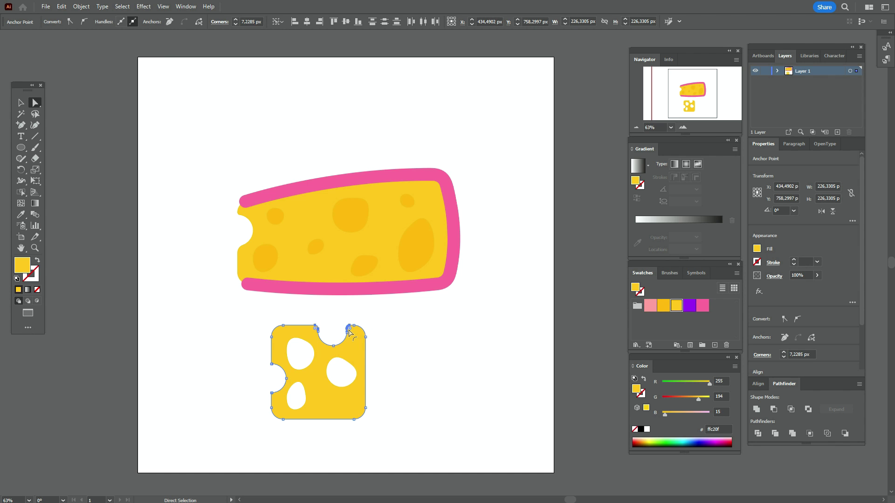
left_click(379, 334)
left_click(271, 364)
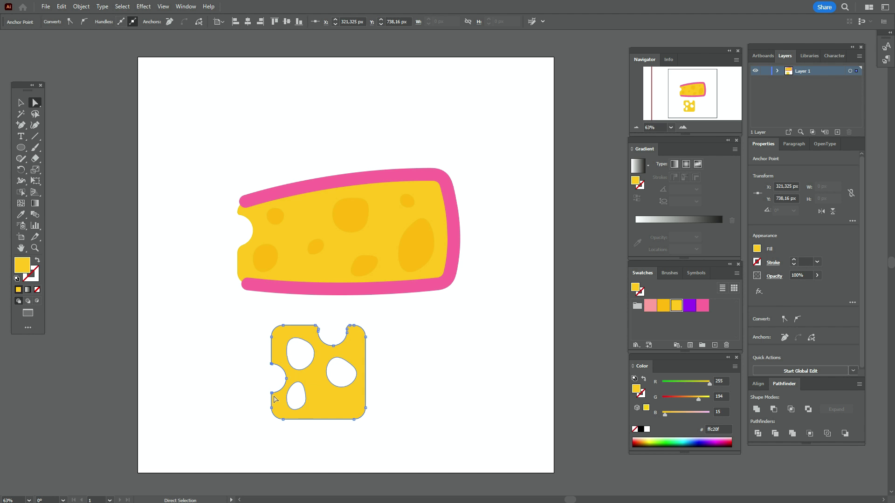
left_click(272, 393, "shift")
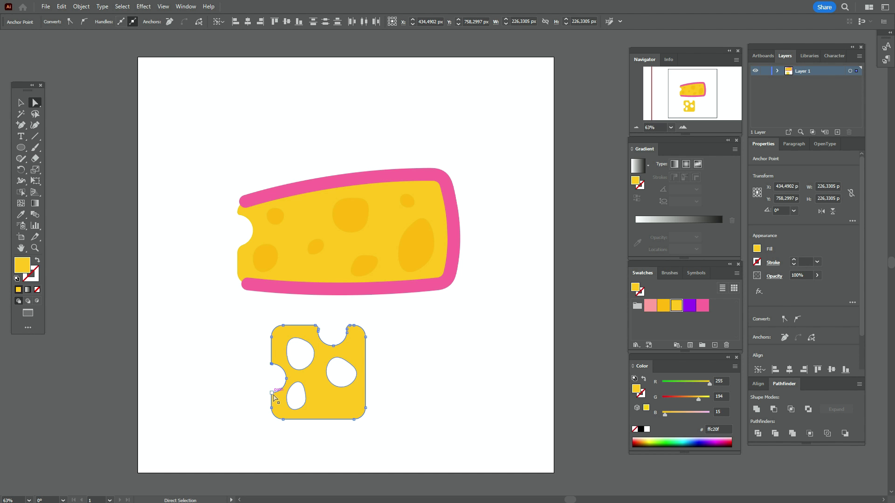
left_click(295, 362)
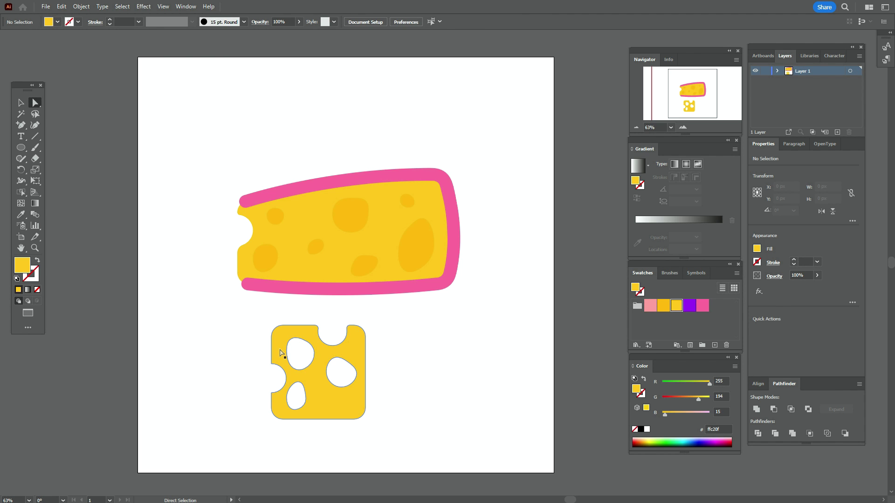
left_click(285, 354)
mouse_move(21, 159)
left_mouse_down()
mouse_move(47, 170)
mouse_move(46, 183)
left_mouse_up()
left_click(178, 212, "ctrl")
Soften the two outer corners of the square slice's left notch with the Smooth tool
left_click(313, 354)
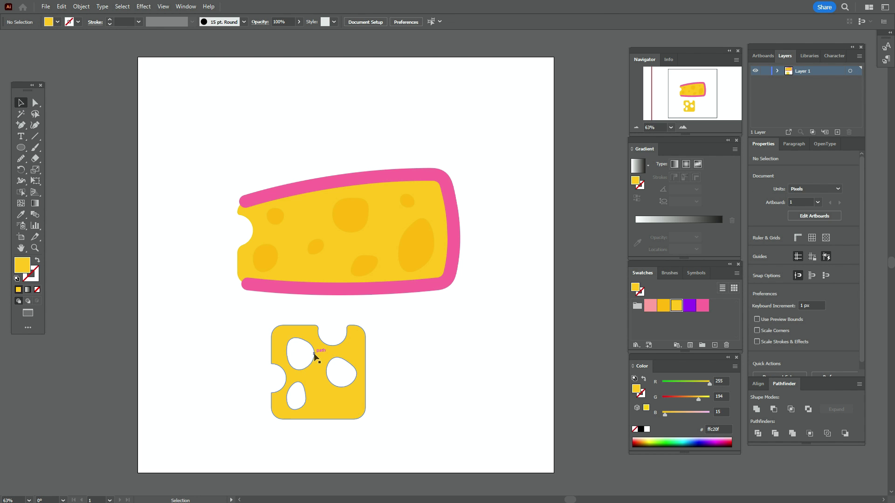
left_click(23, 159)
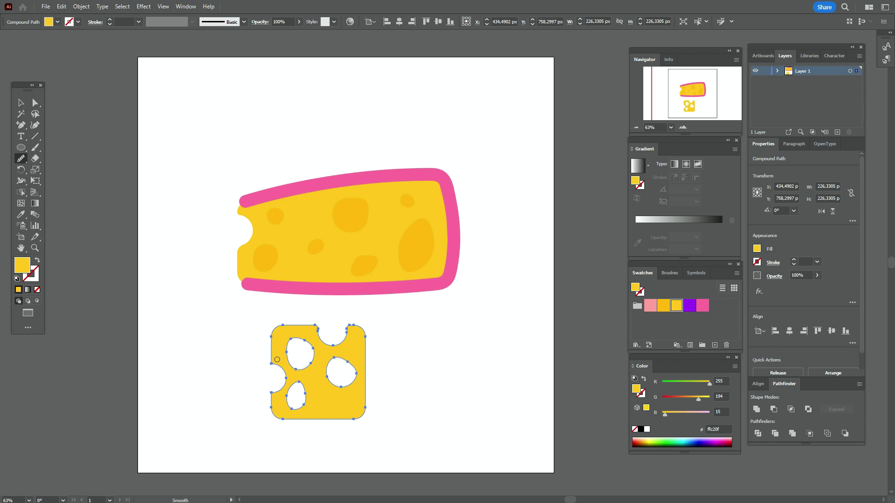
left_click_drag(274, 361, 269, 401)
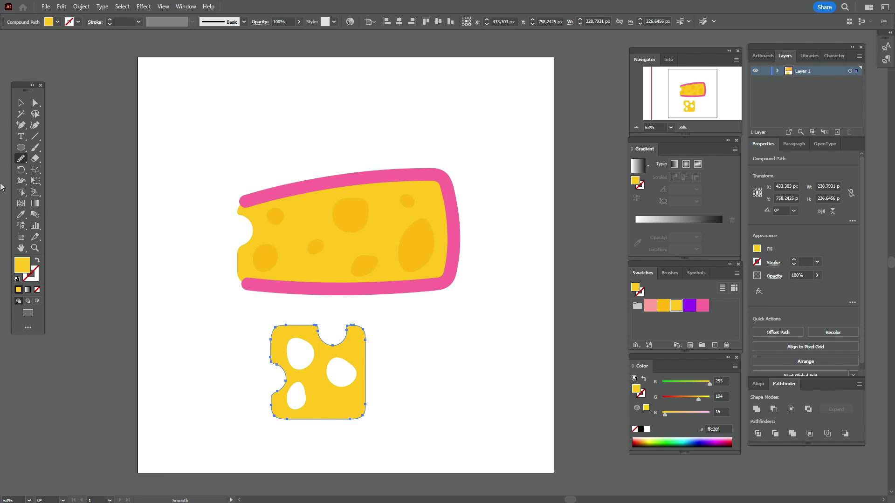
left_click(21, 103)
left_click(233, 125)
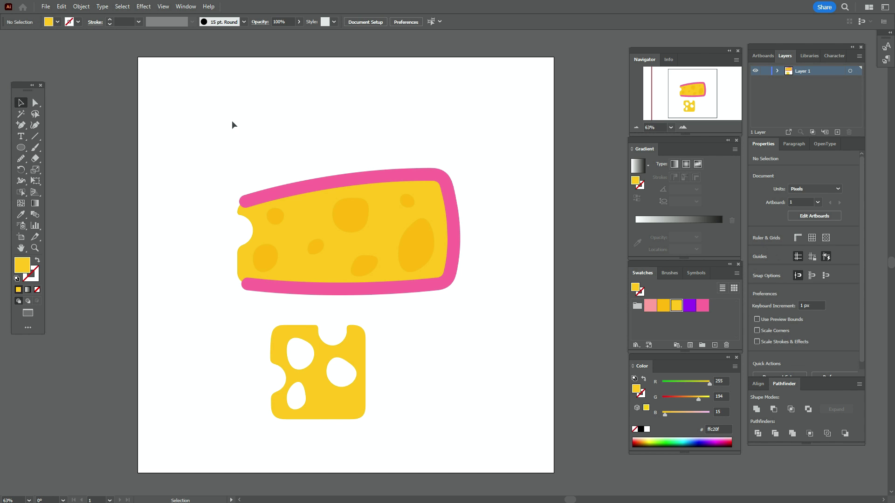
Soften the outer corners of the square's top notch with the Smooth tool and move the square slightly left
left_click(362, 363)
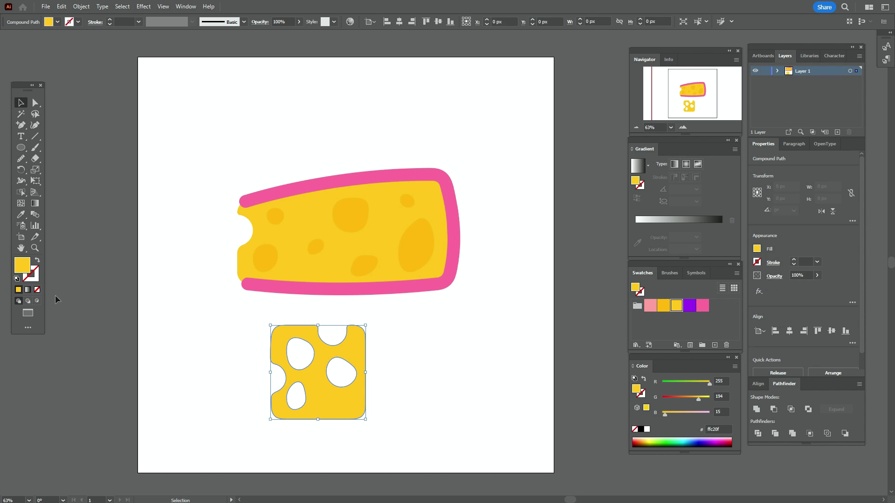
left_click(21, 159)
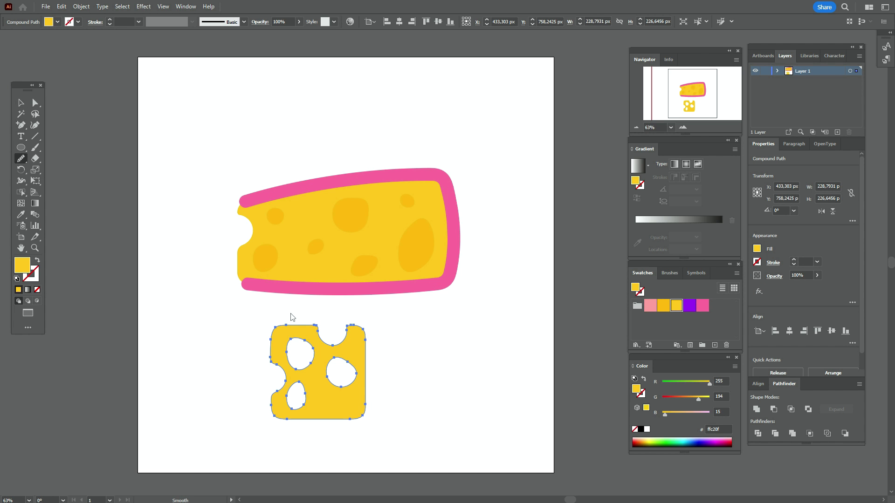
mouse_move(316, 323)
left_mouse_down()
mouse_move(343, 336)
mouse_move(357, 324)
left_mouse_up()
key("v")
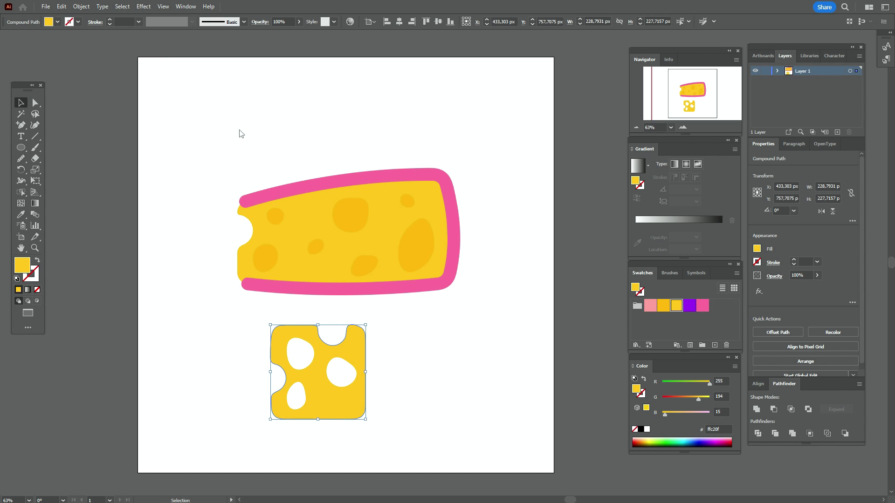
left_click(240, 133)
left_click_drag(365, 400, 355, 398)
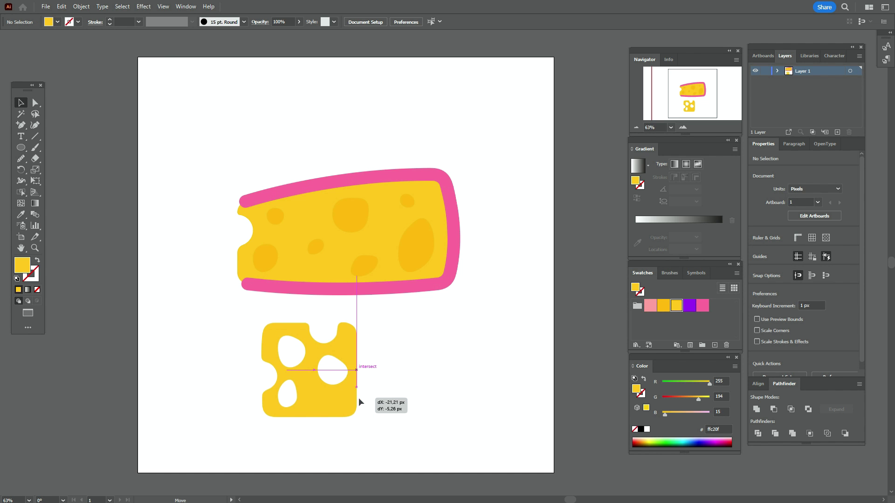
left_click(452, 382)
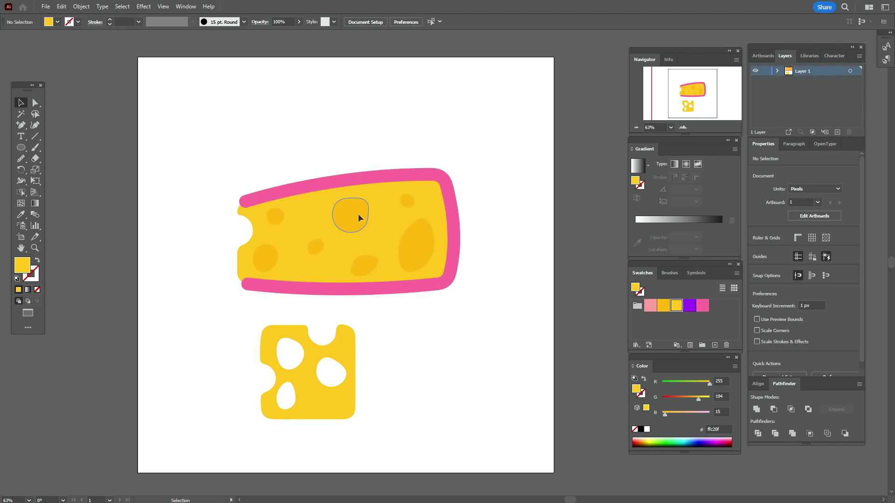
Expand the appearance of the wedge's pink brush outline into a filled shape
left_click(358, 182)
left_click(81, 6)
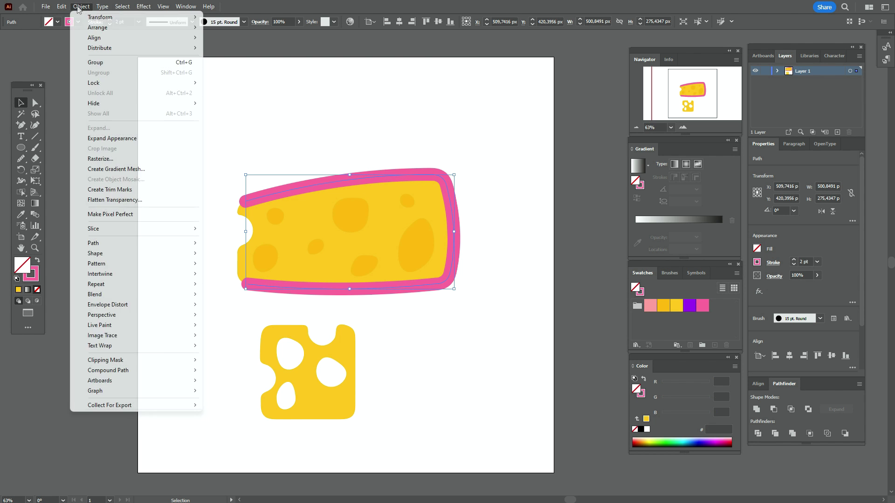
left_click(126, 138)
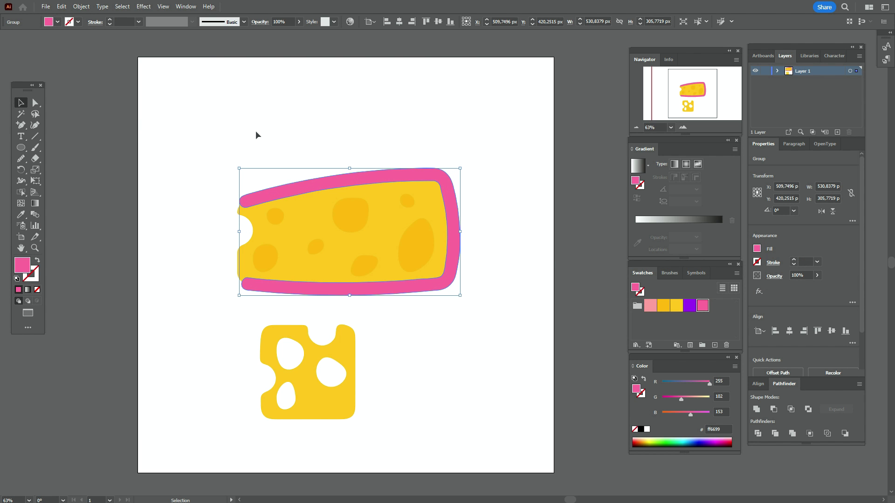
left_click(255, 132)
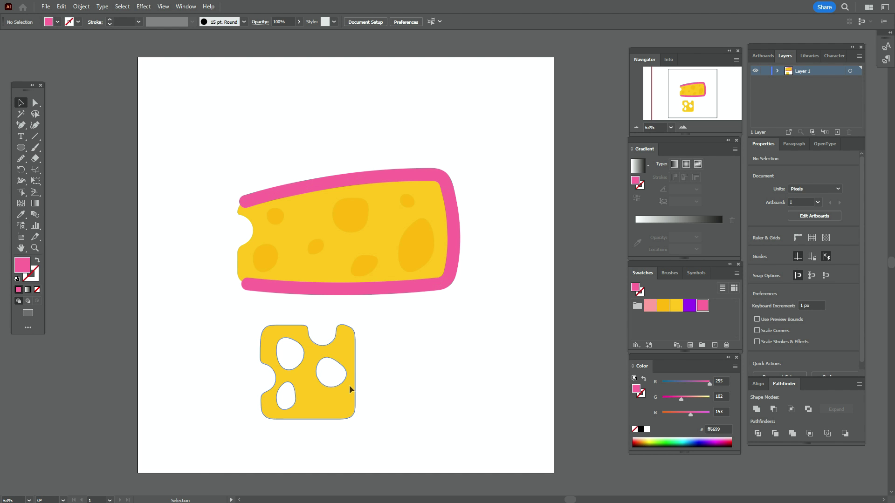
Move the whole wedge about 28 px left and place the square slice slightly right and up beneath it
left_click_drag(348, 385, 380, 385)
left_click_drag(208, 139, 502, 292)
mouse_move(449, 273)
left_mouse_down()
mouse_move(434, 261)
mouse_move(439, 274)
left_mouse_up()
left_click_drag(324, 373, 318, 368)
left_click(483, 382)
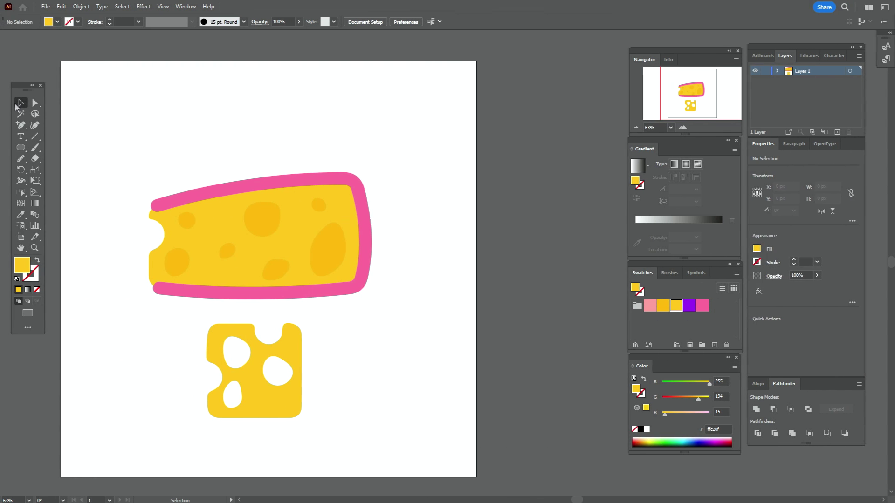
Group all parts of the wedge, including its spots and pink outline
left_click(443, 186)
left_click_drag(115, 143, 406, 303)
right_click(319, 238)
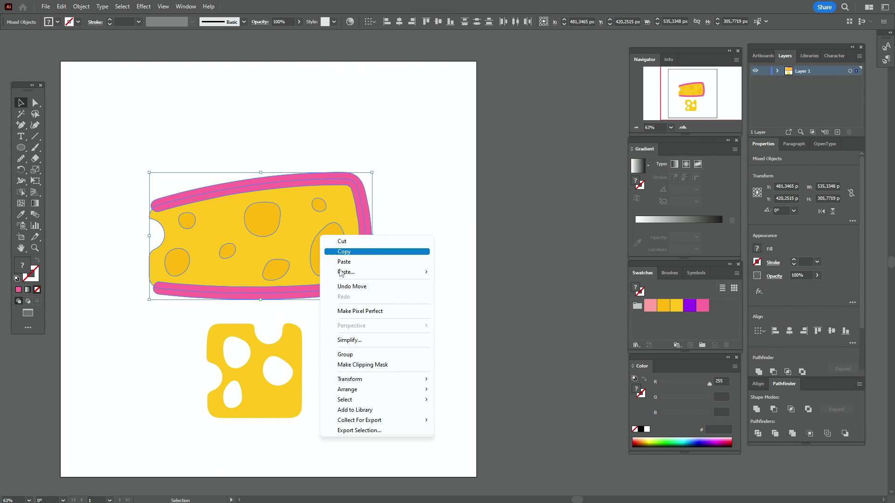
left_click(353, 356)
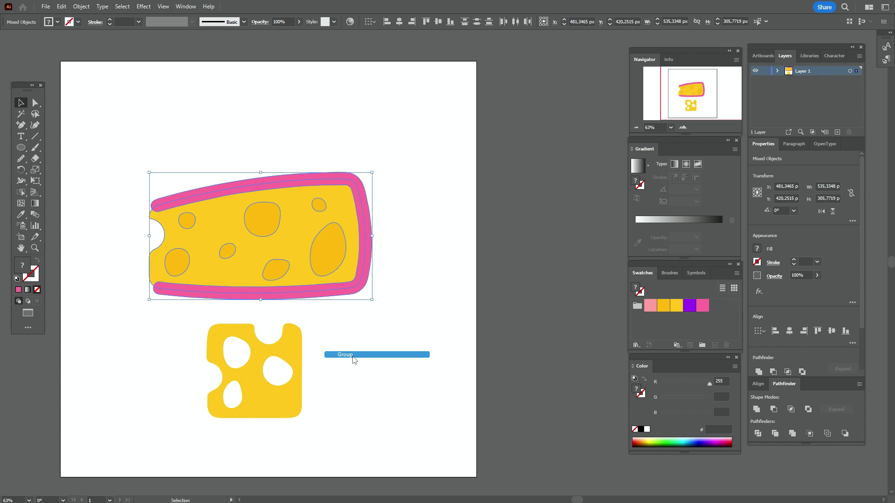
left_click(387, 228)
Apply the Inflate 3D type from 3D and Materials to the wedge group
left_click(188, 7)
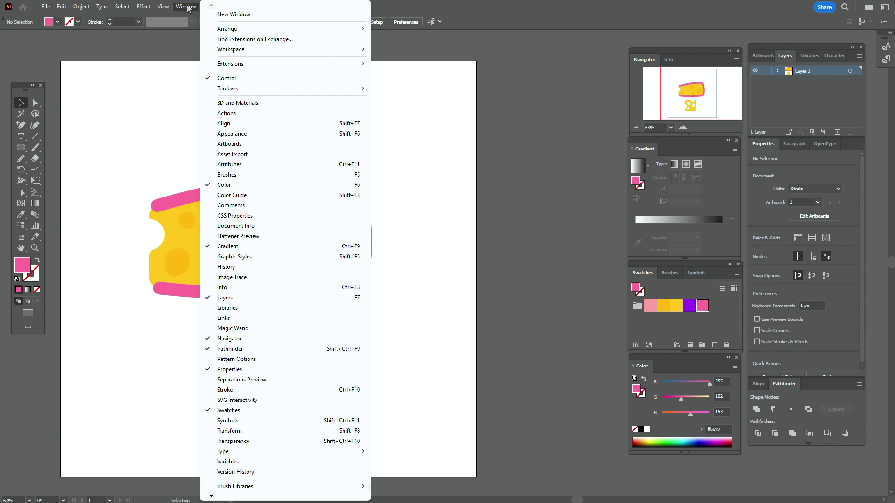
left_click(273, 103)
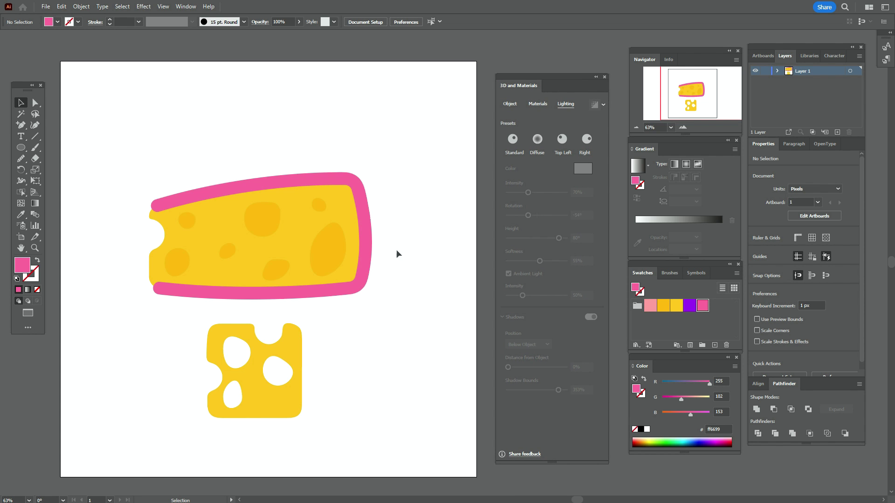
left_click(355, 239)
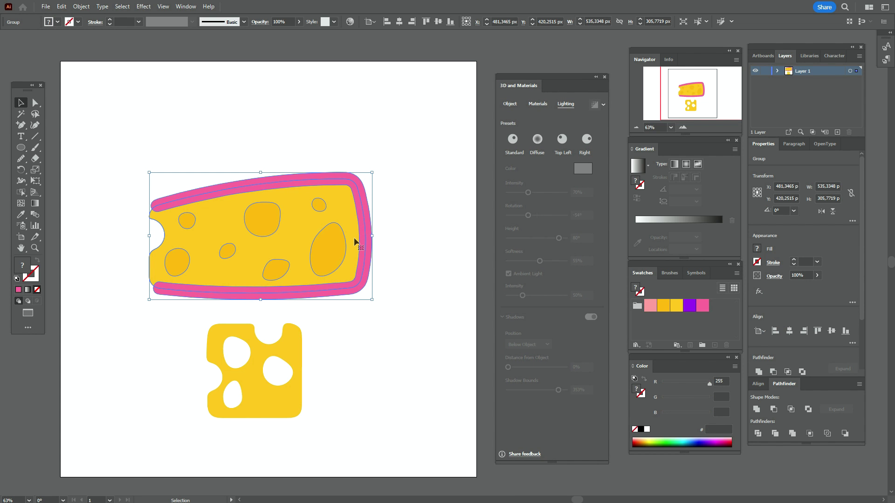
left_click(515, 106)
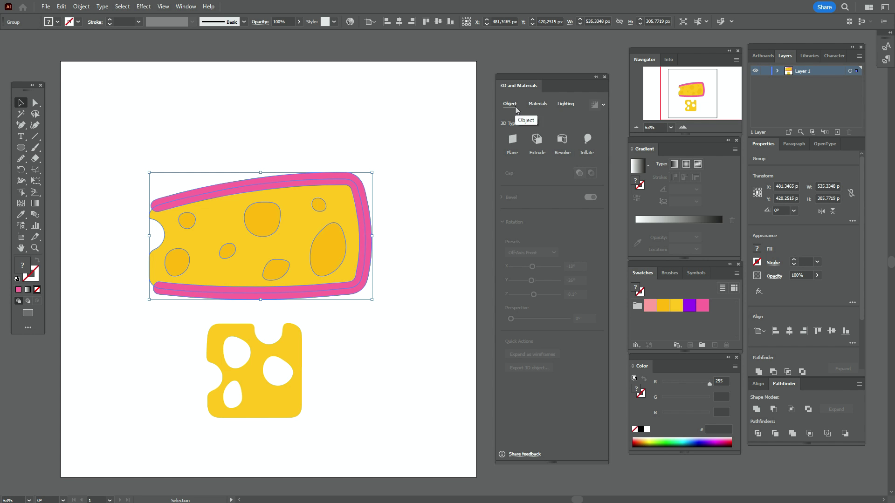
left_click(587, 140)
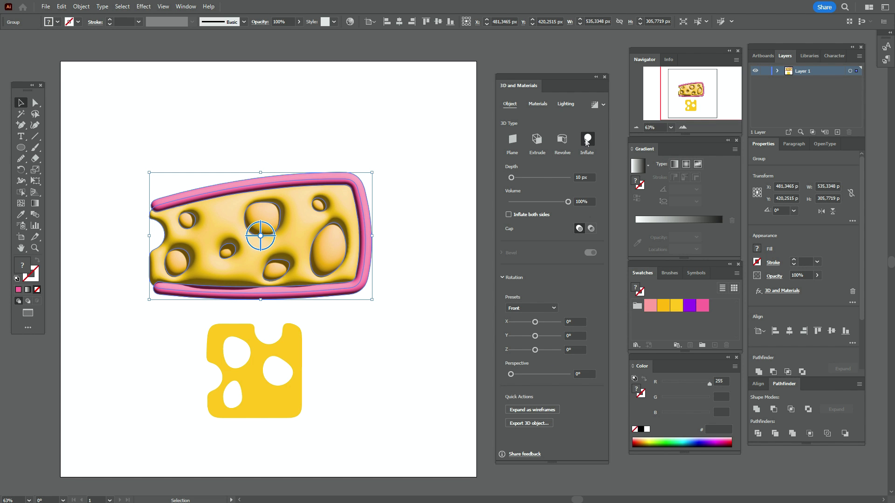
Set the wedge's inflate depth to 130 px and volume to 75%, and inflate both sides
left_click(579, 177)
type("130")
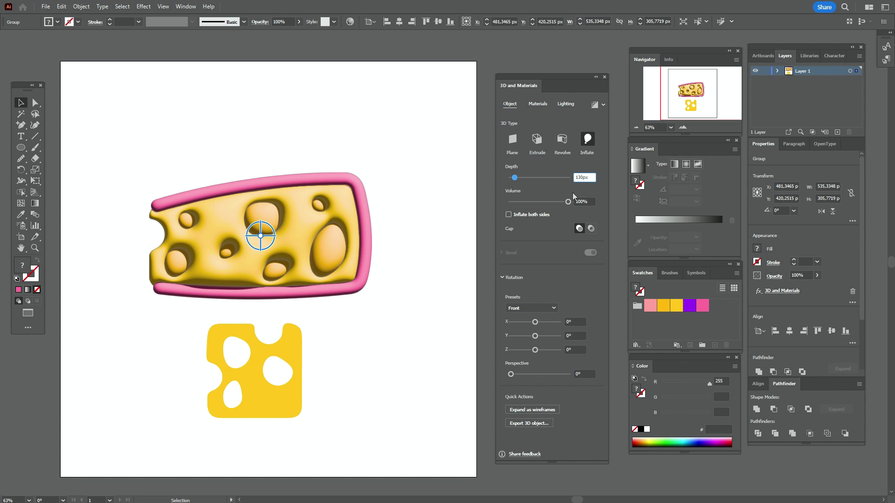
left_click(581, 201)
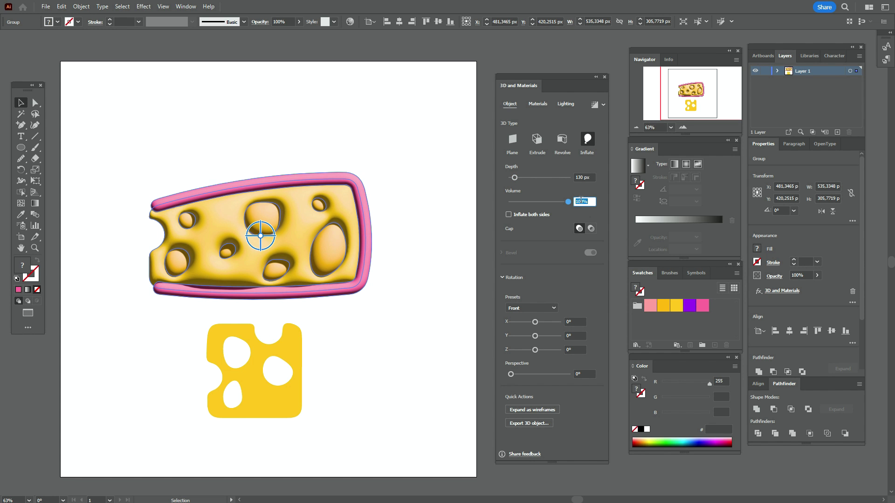
type("75")
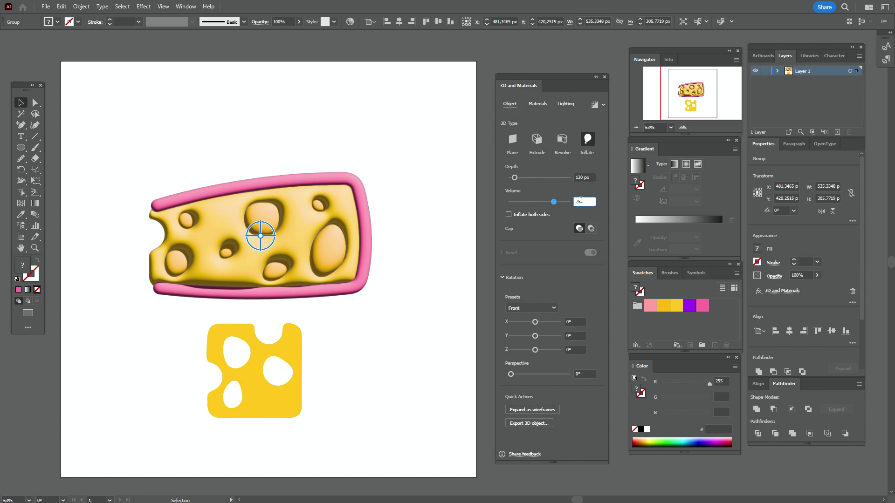
left_click(530, 216)
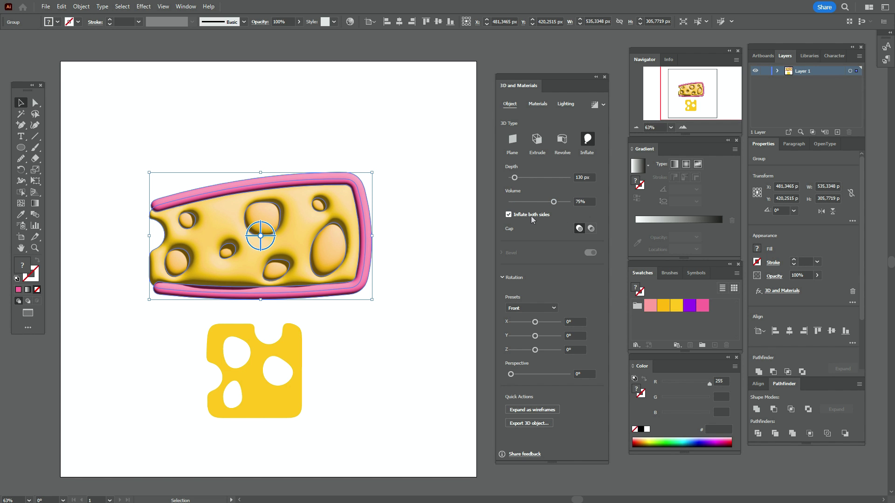
Rotate the inflated wedge with the Off-Axis Front preset and render it with ray tracing
left_click(554, 310)
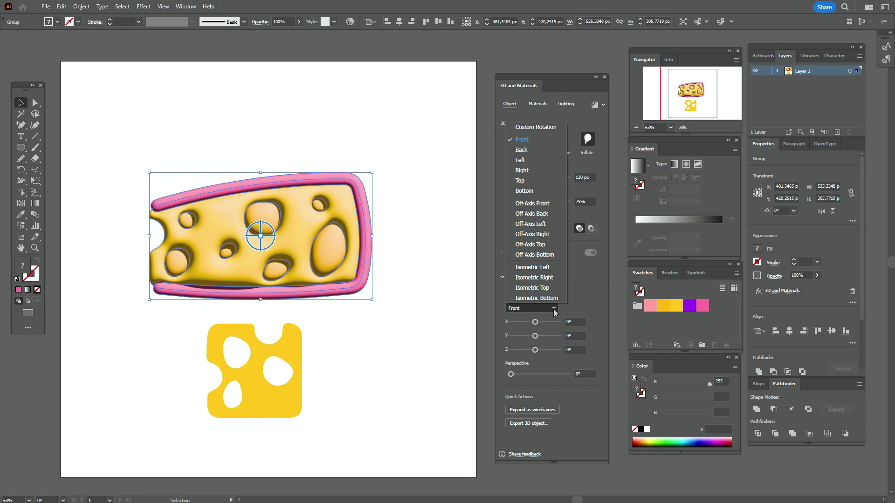
left_click(555, 204)
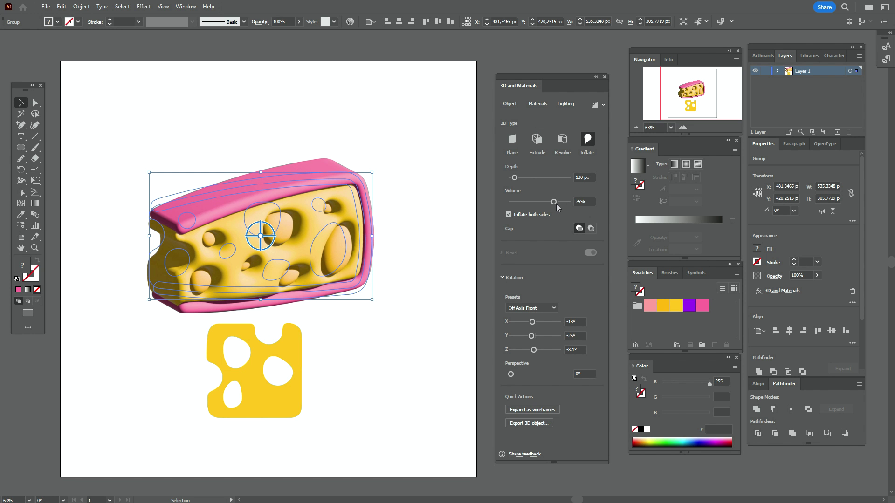
left_click(594, 105)
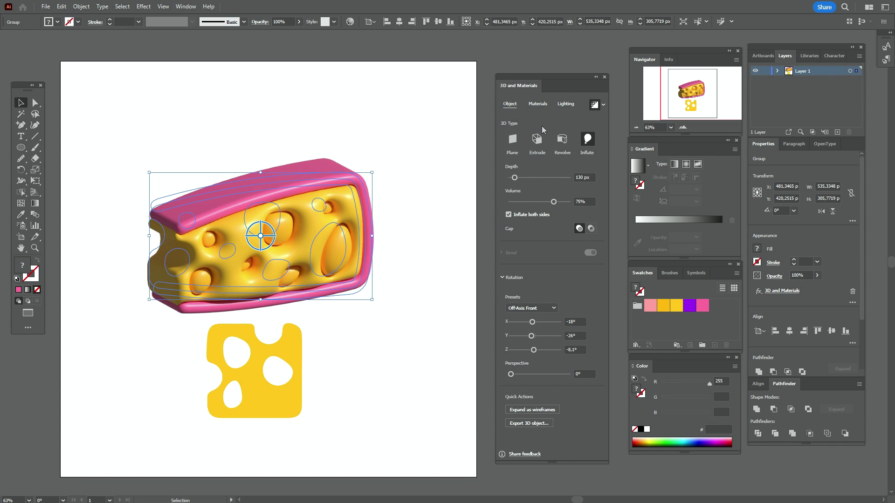
Set the wedge's default material to roughness 0,13 and metallic 0,28
left_click(538, 104)
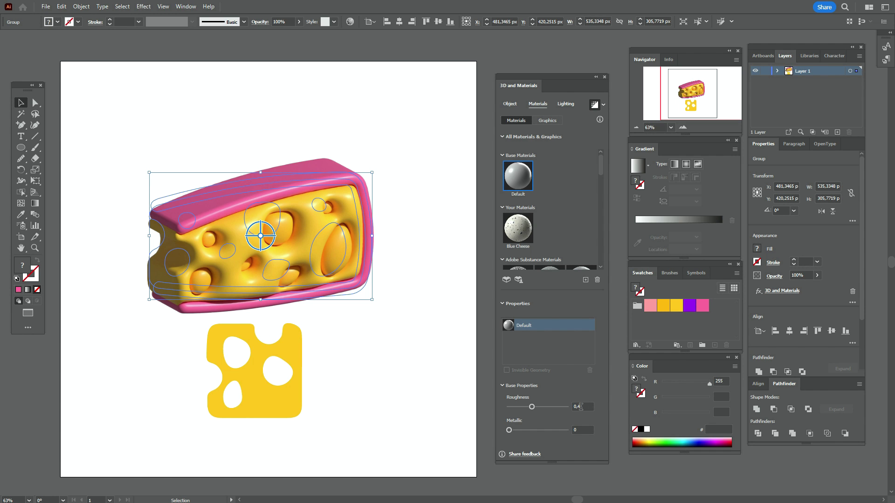
double_click(581, 406)
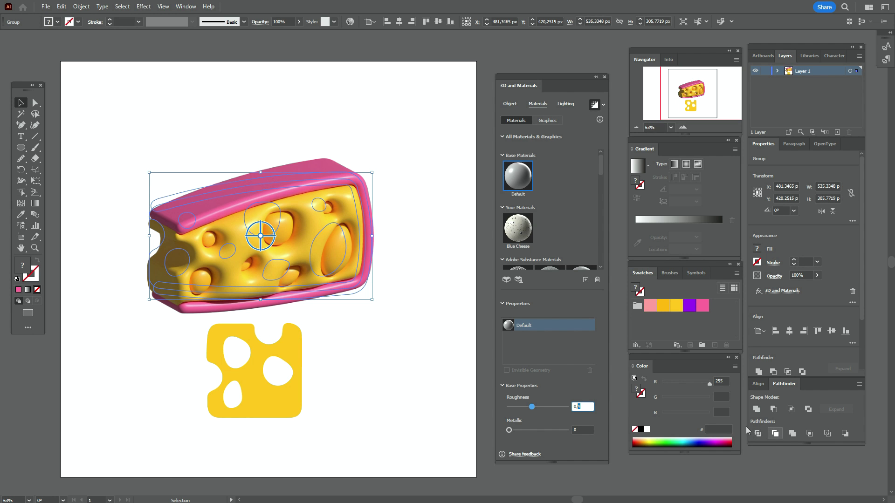
type("13")
double_click(576, 429)
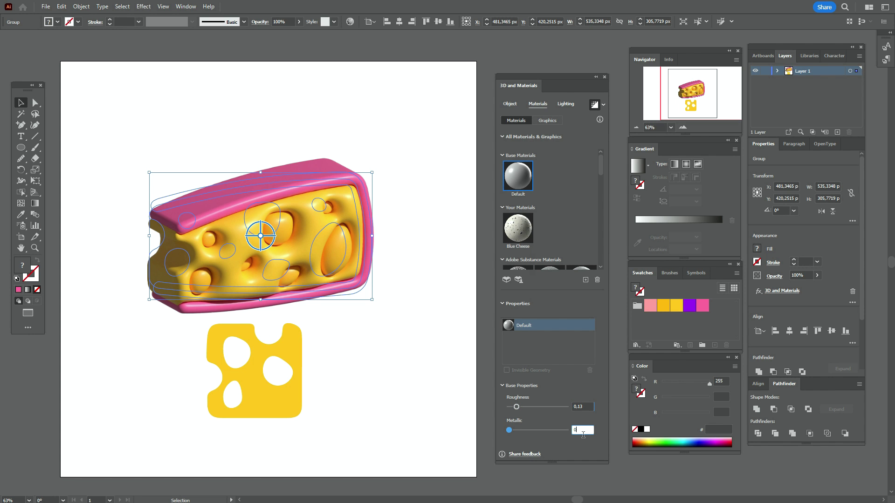
key("Return")
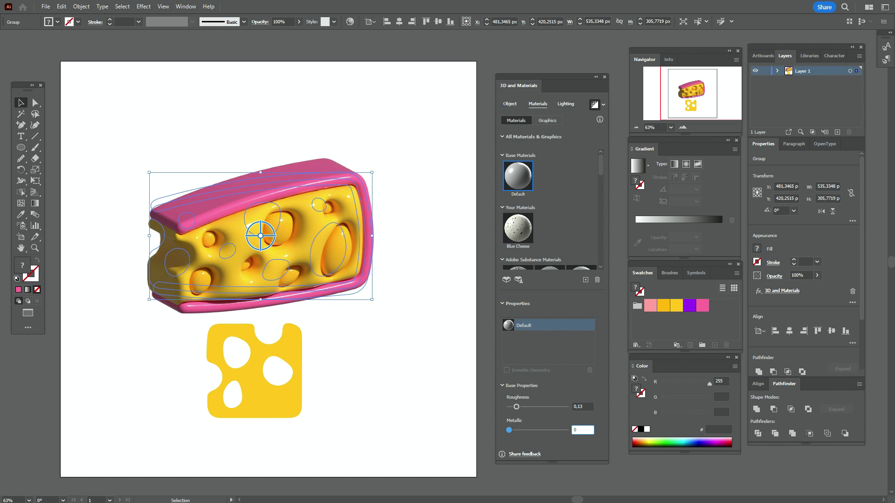
type("0,28")
Set the wedge's light to rotation -54°, height 80° and softness 55%
left_click(566, 105)
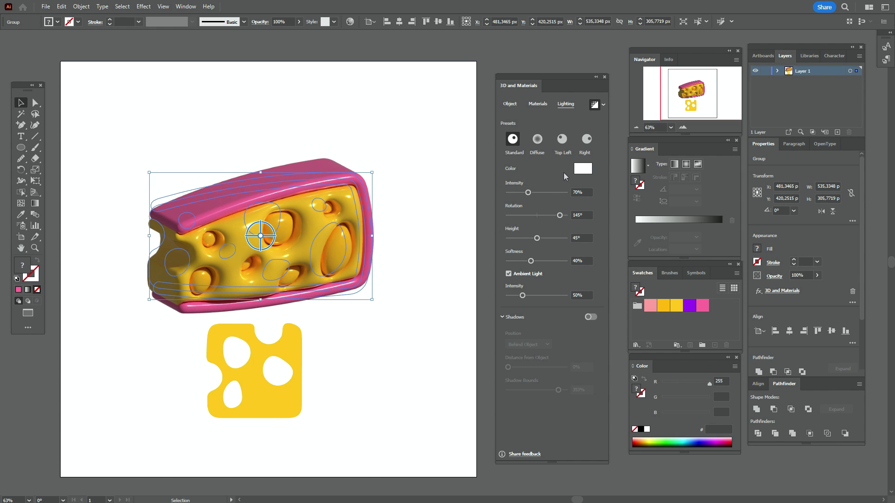
left_click(581, 216)
type("-54")
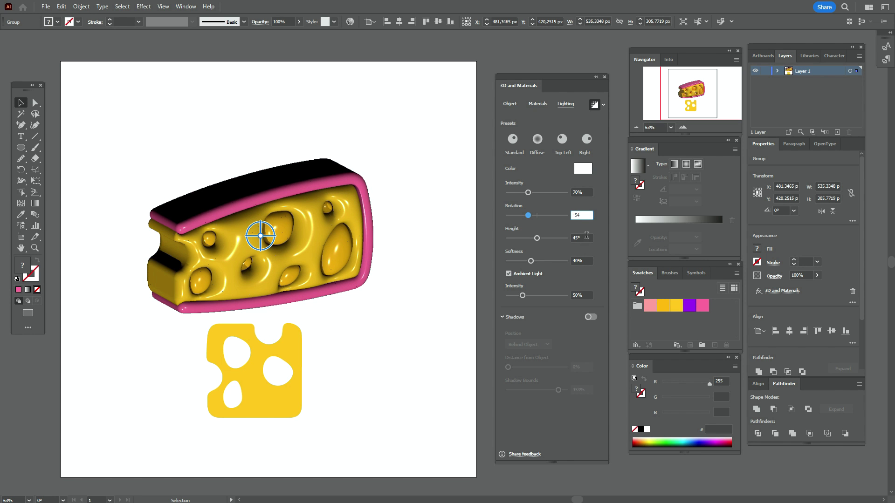
left_click(577, 239)
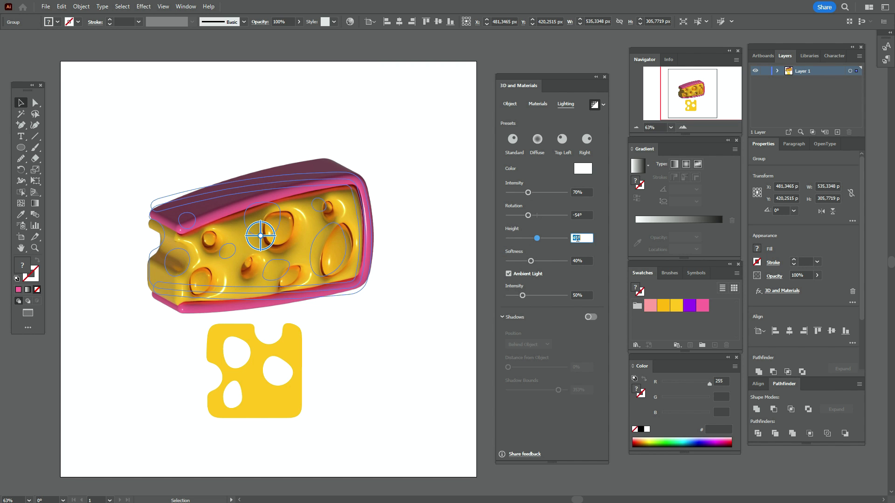
type("80")
key("Return")
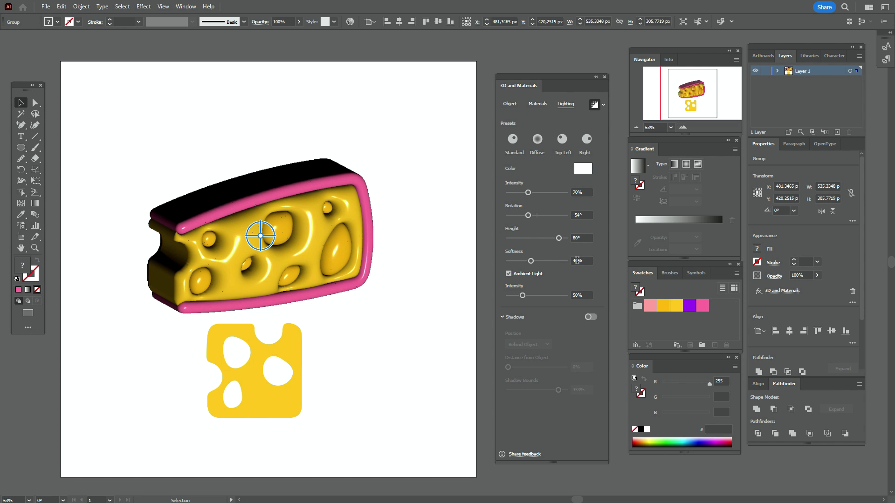
left_click(577, 260)
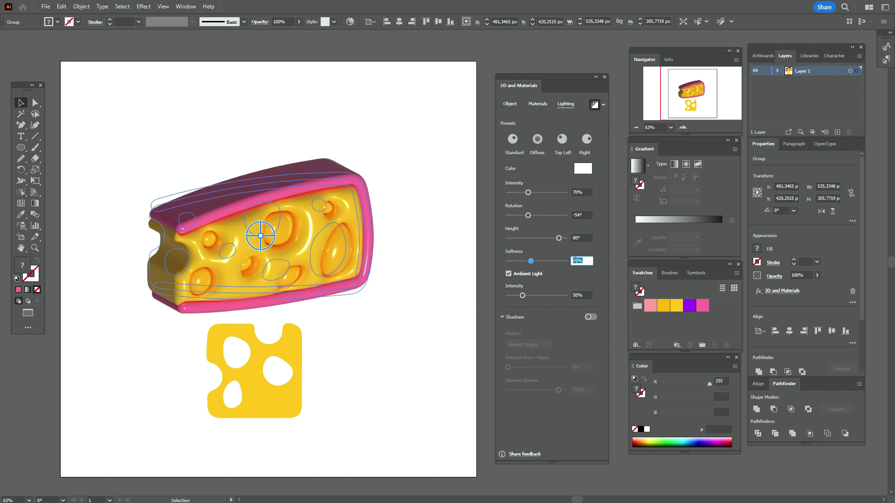
type("55")
key("Return")
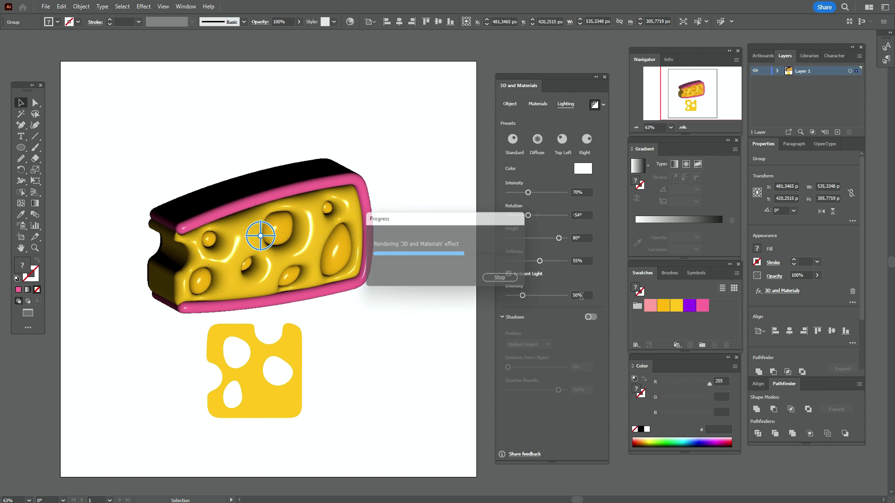
left_click(581, 295)
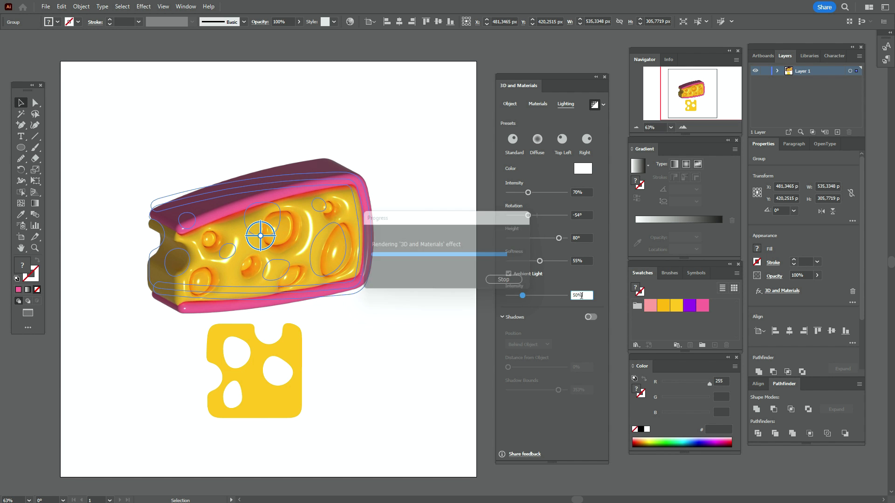
left_click(487, 335)
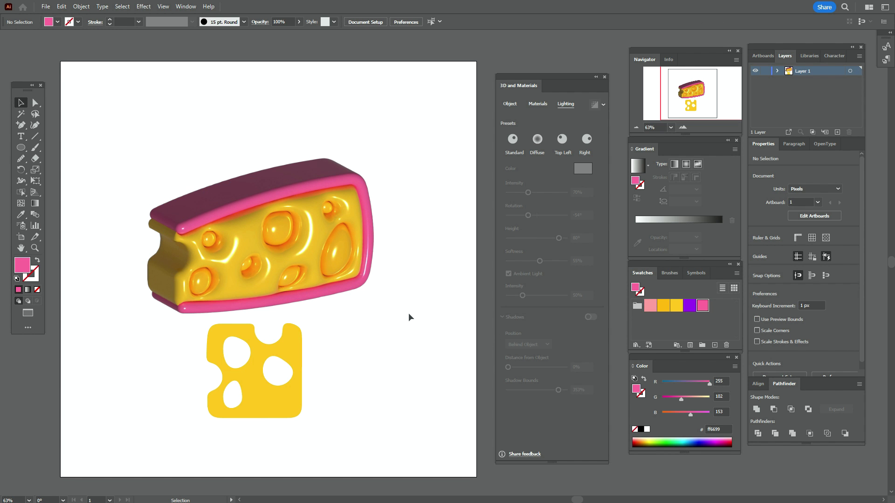
Turn on the wedge's shadow and position it below the object
left_click(368, 272)
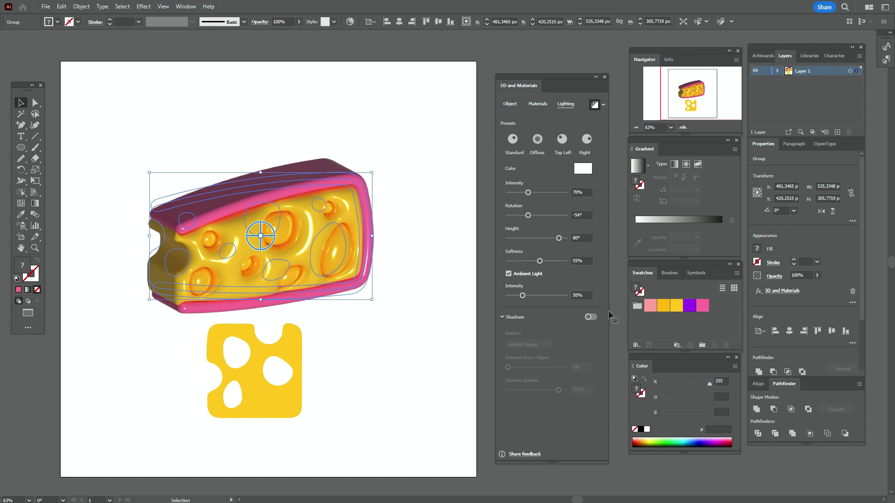
left_click(595, 320)
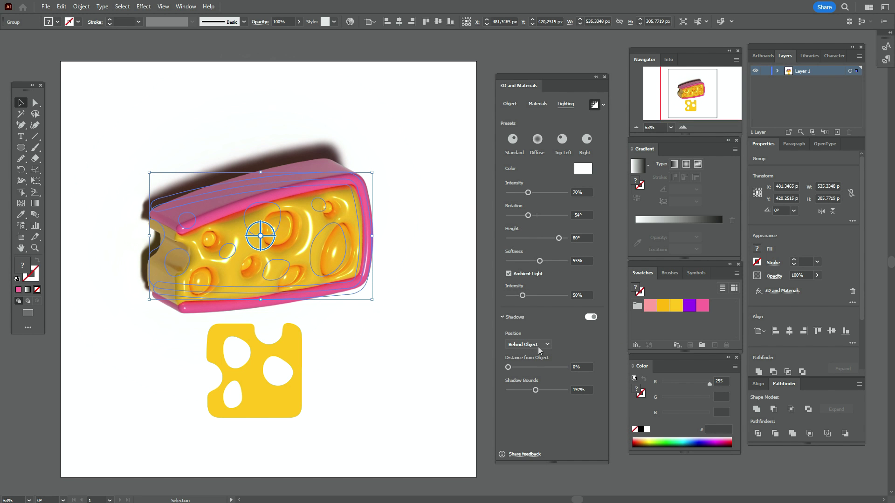
left_click(539, 345)
left_click(533, 364)
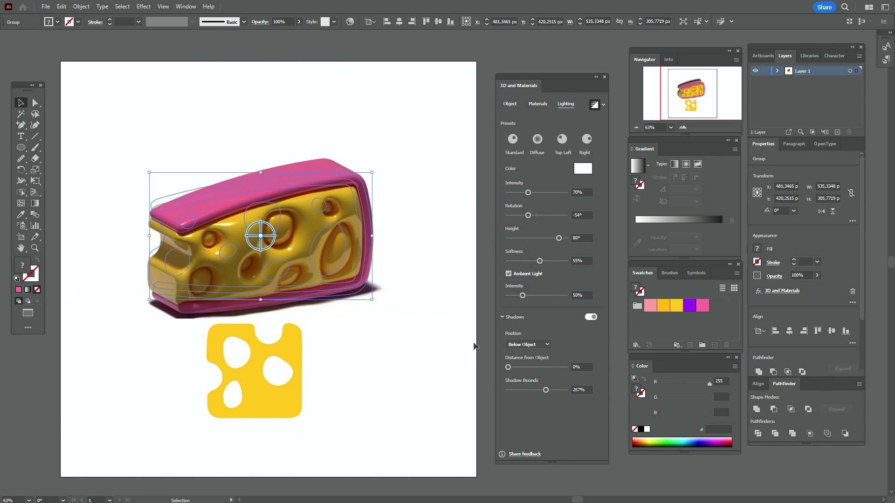
left_click(474, 345)
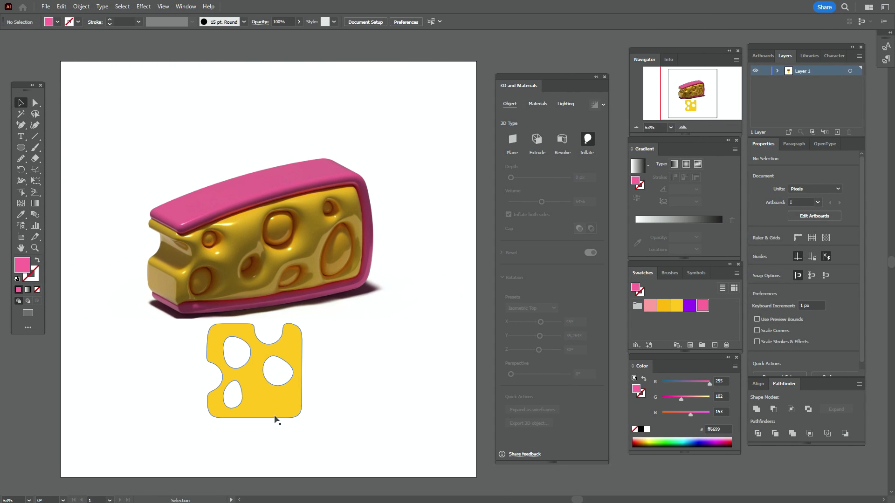
Inflate the holed square slice on both sides with 0 px depth and 54% volume
left_click(277, 419)
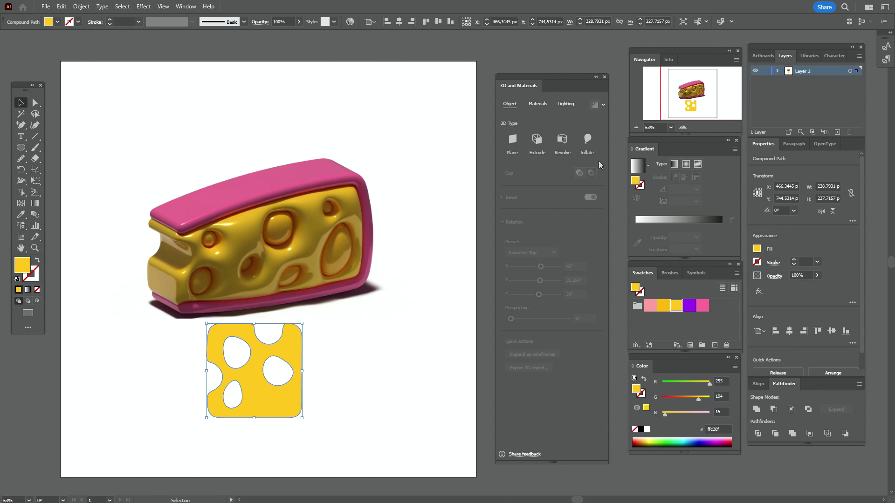
left_click(587, 139)
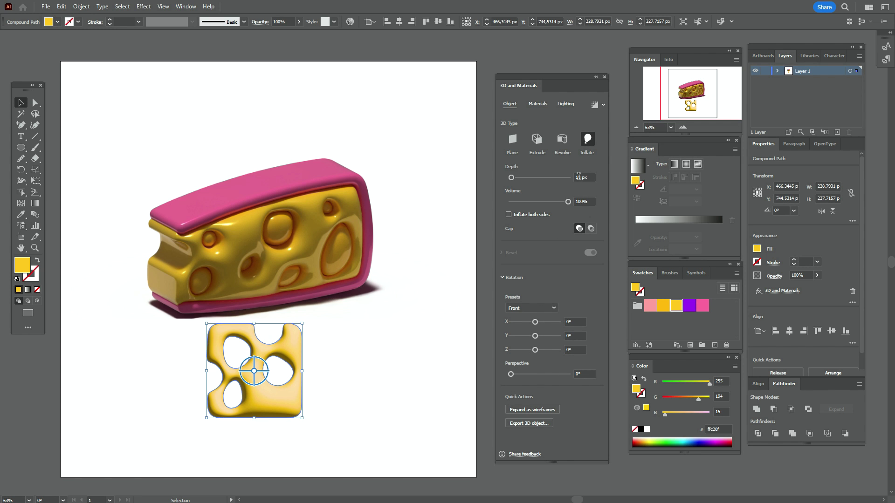
left_click_drag(512, 178, 507, 179)
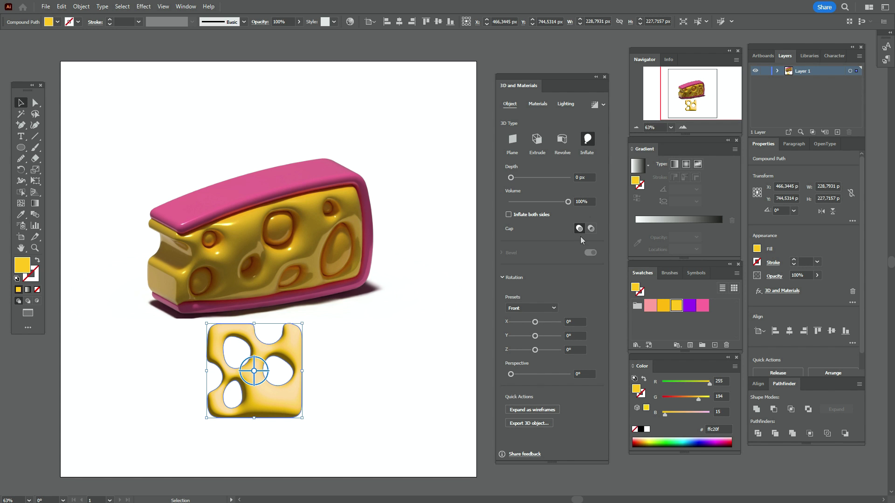
left_click(582, 204)
type("54")
key("Return")
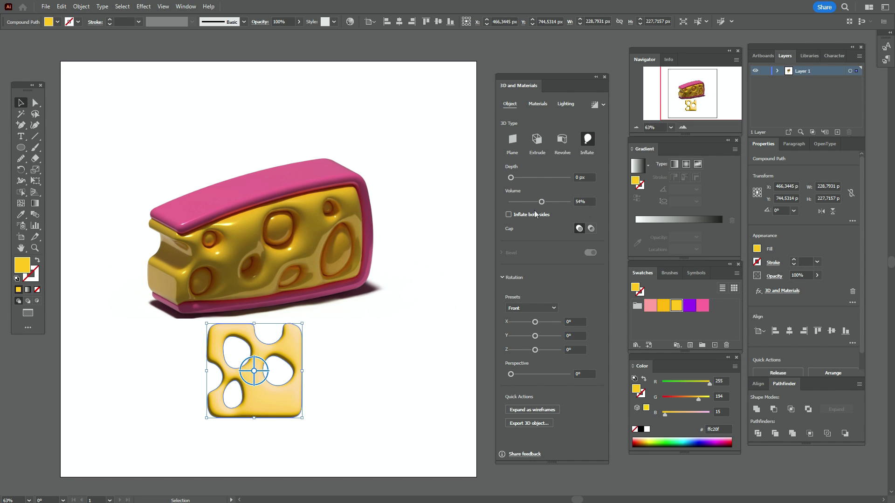
left_click(533, 215)
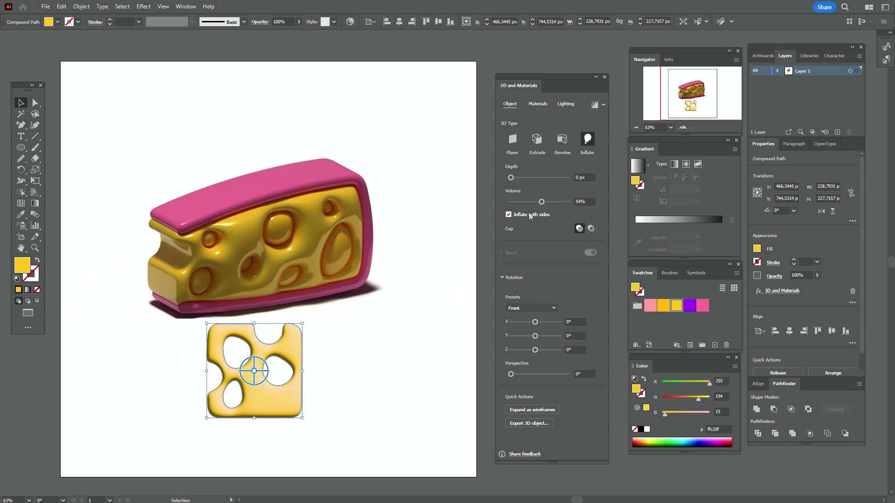
Rotate the inflated slice with the Isometric Top preset and render it with ray tracing
left_click(549, 308)
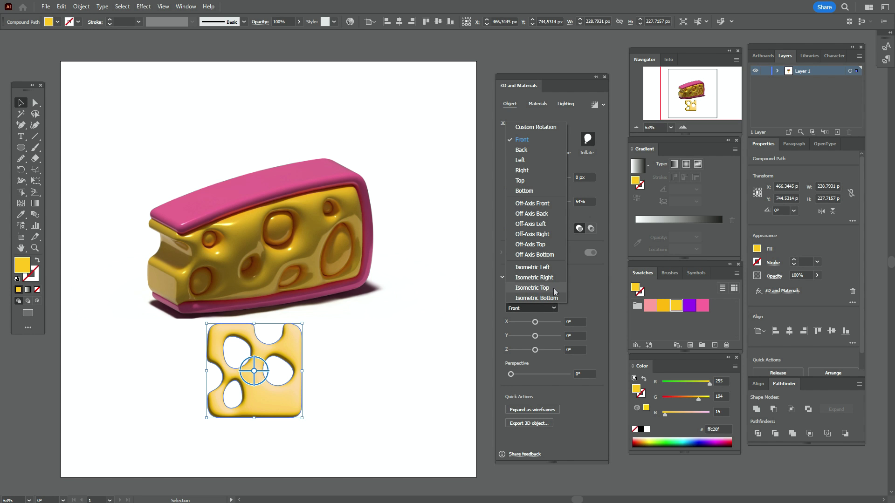
left_click(553, 288)
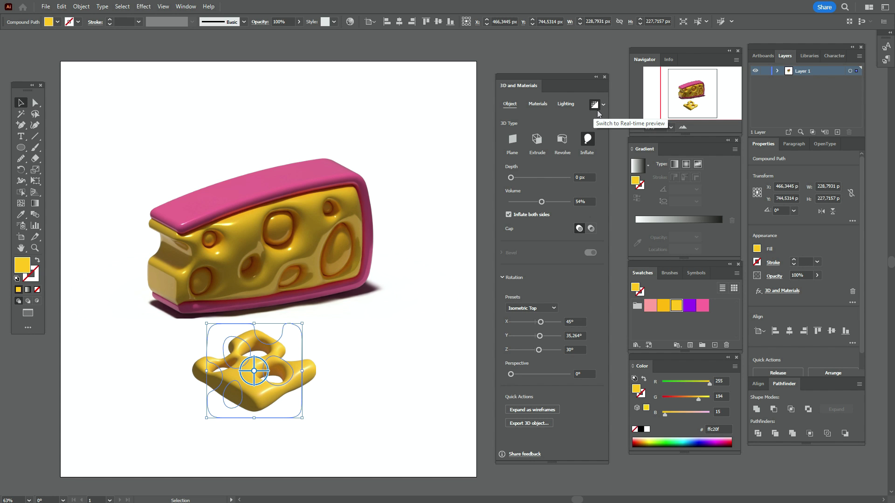
Set the slice's default material to roughness 0,12 and metallic 0,28
left_click(537, 104)
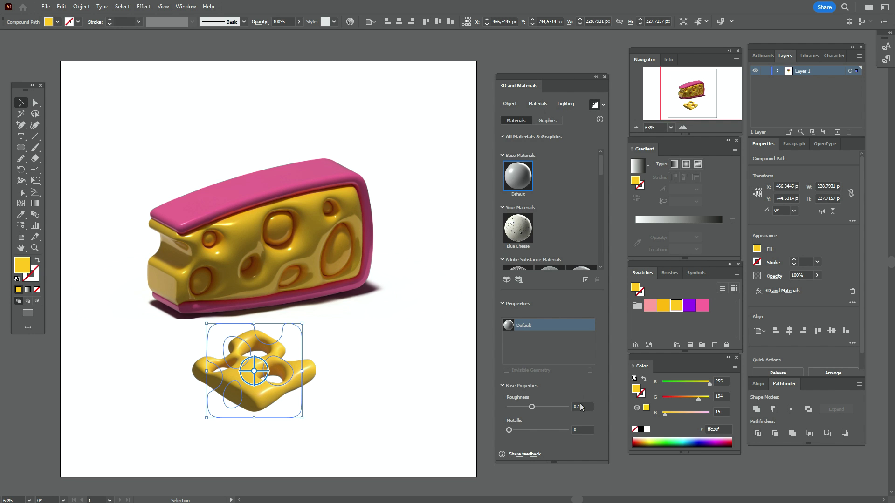
left_click(580, 407)
left_click(583, 408)
key("BackSpace")
type("12")
left_click(580, 431)
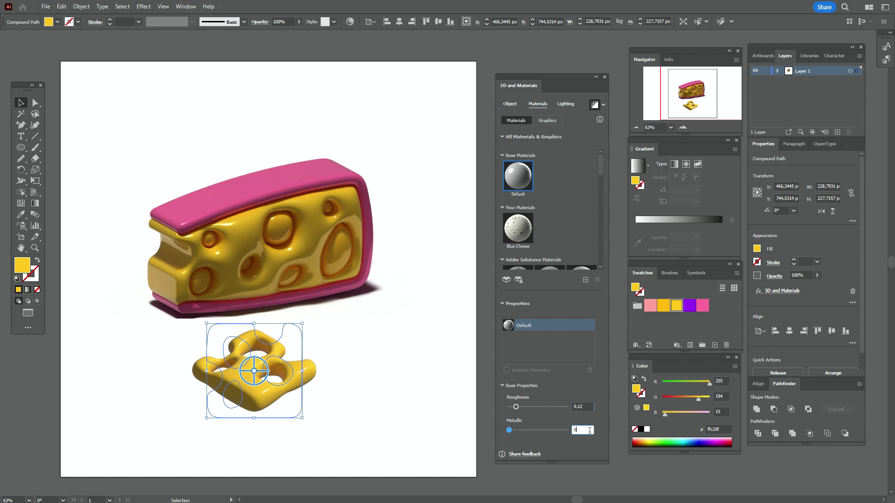
type(",28")
Set the slice's light to intensity 120%, rotation -55°, height 47° and softness 68%
left_click(571, 106)
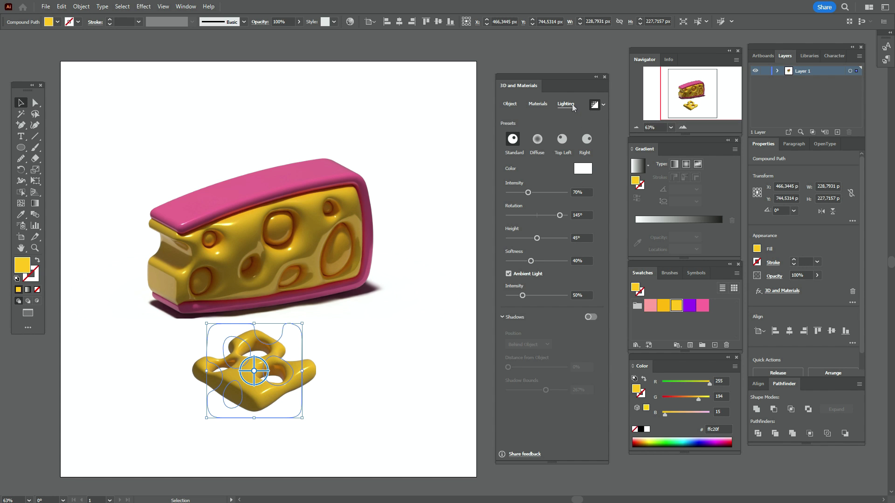
left_click(576, 191)
type("120")
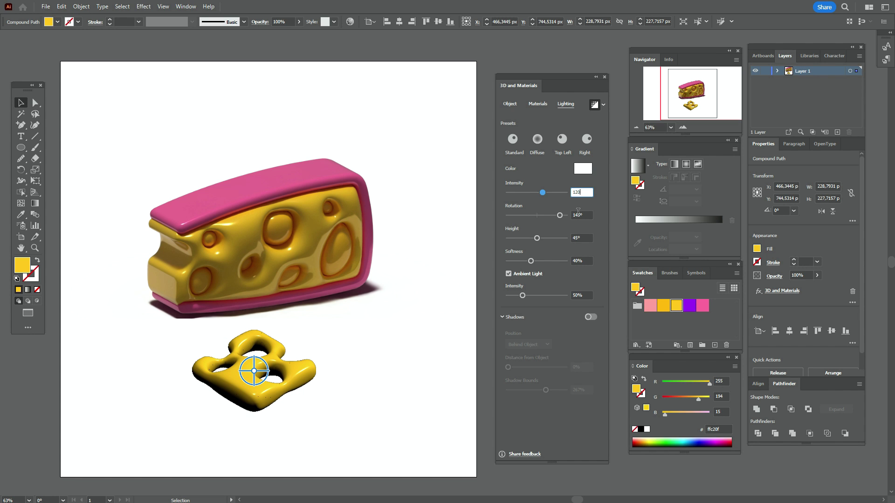
left_click(576, 214)
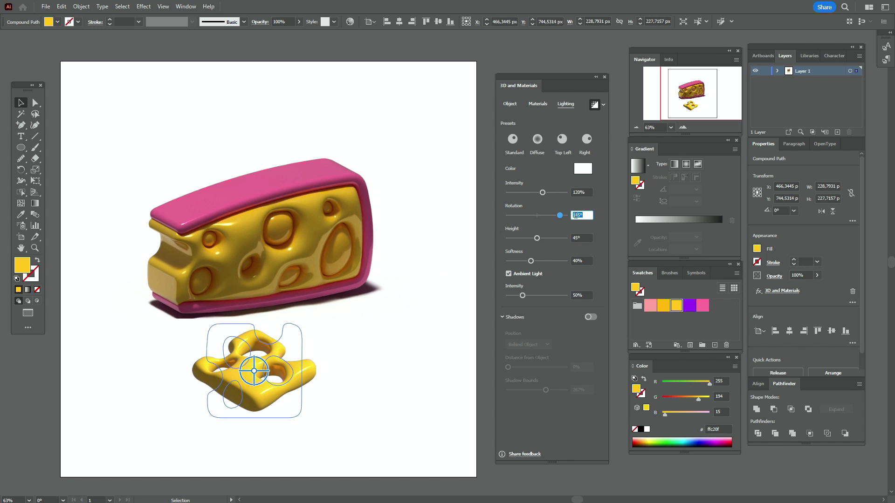
key("BackSpace")
type("-")
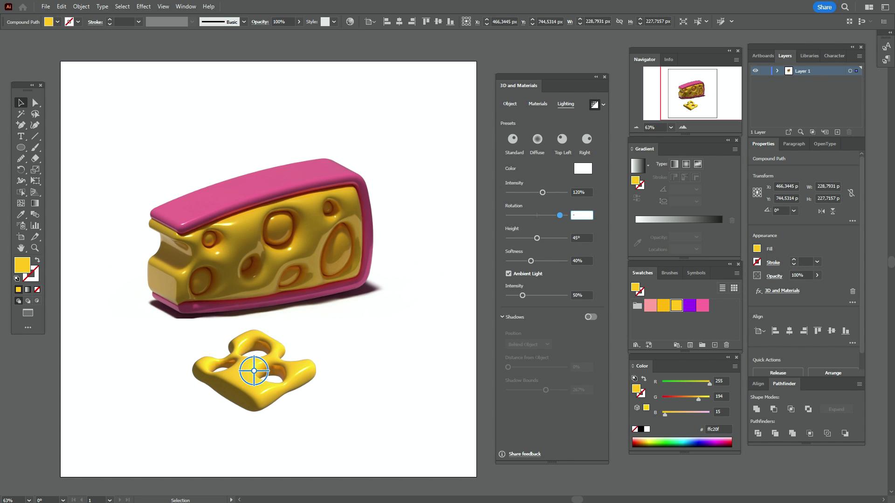
type("45")
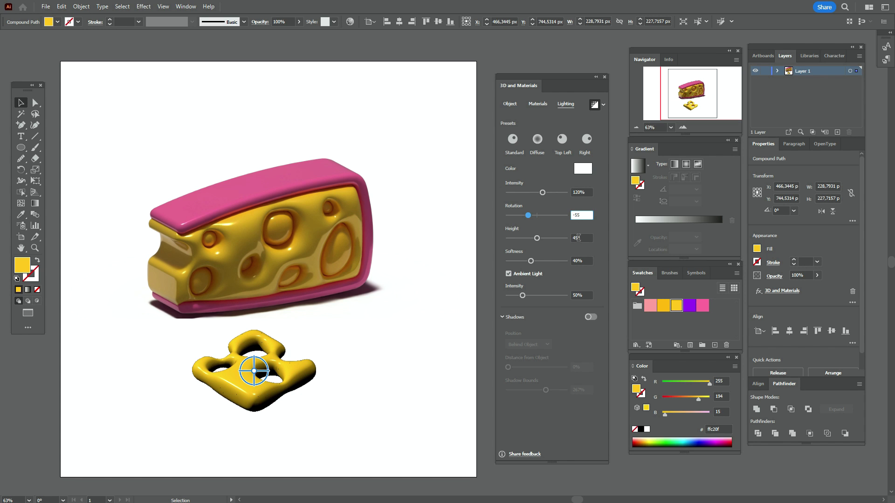
left_click(578, 238)
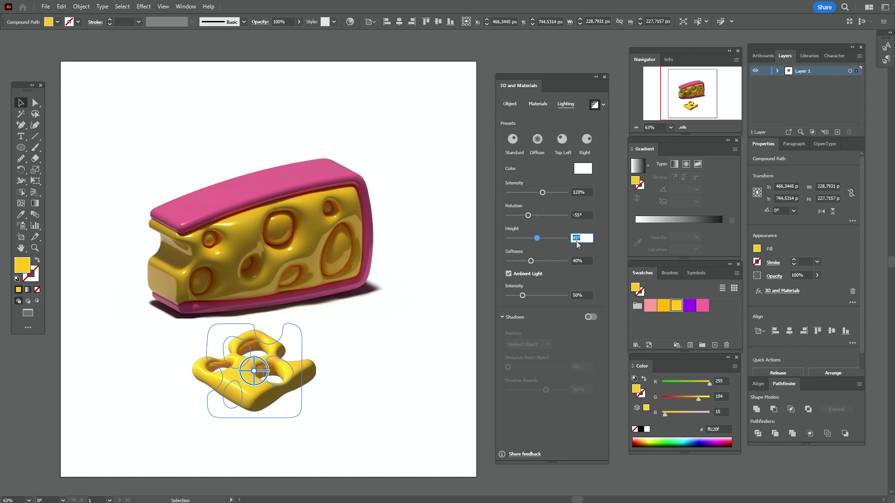
type("47")
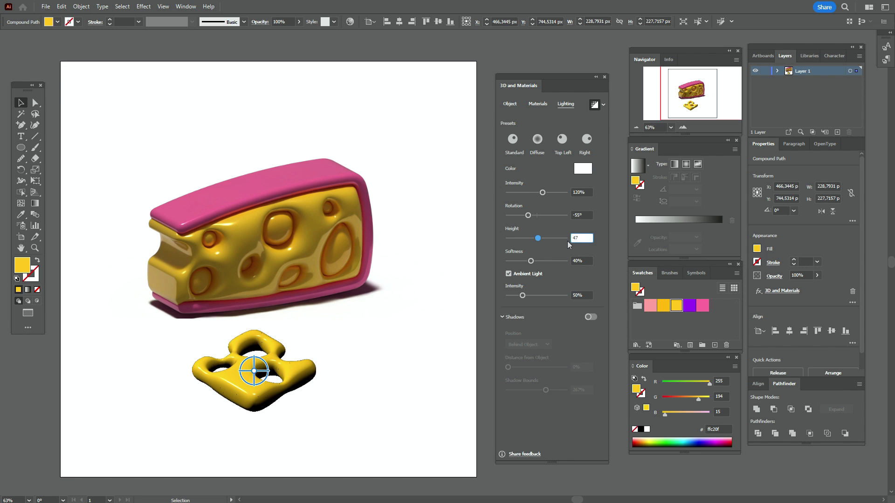
left_click(577, 261)
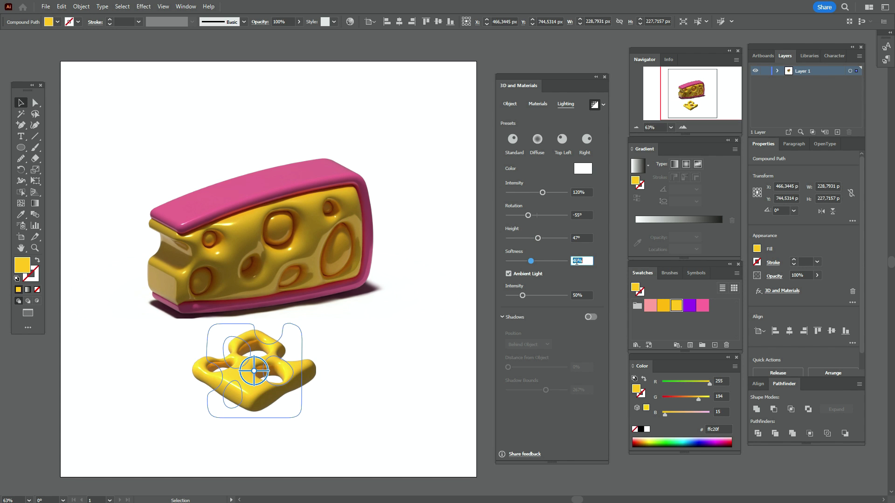
type("65")
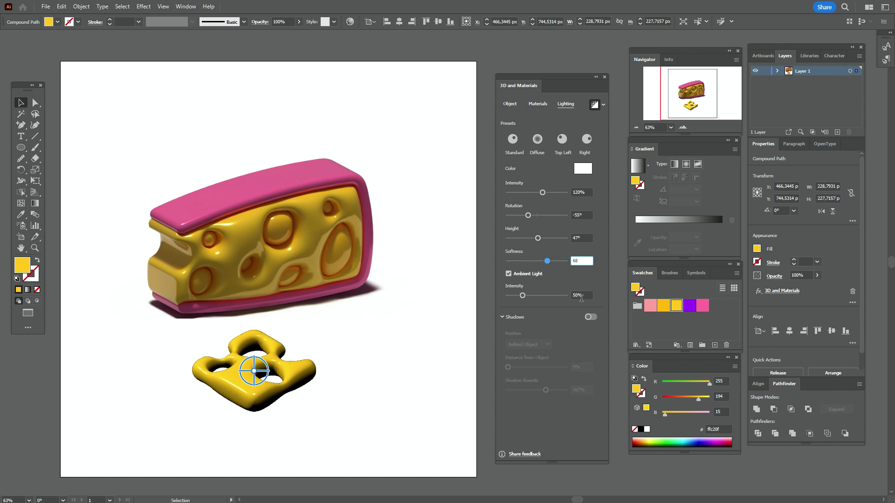
Turn on the slice's shadow behind the object and close the 3D and Materials settings
left_click(590, 316)
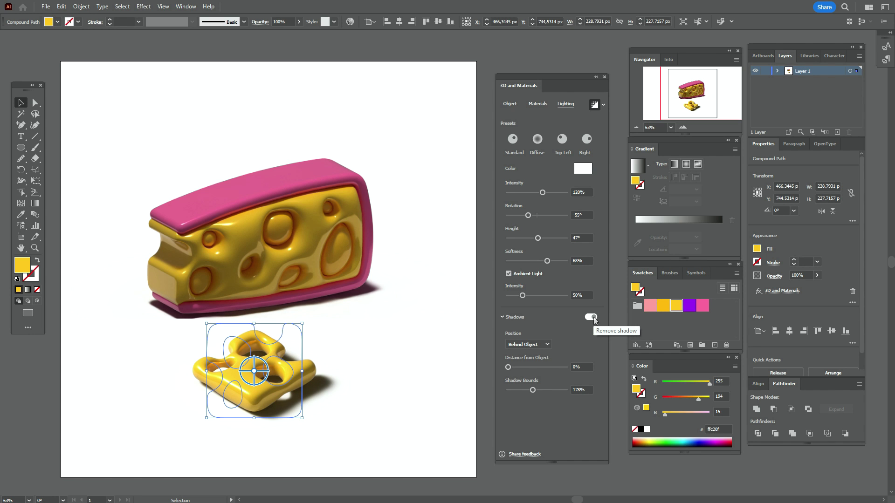
left_click(480, 343)
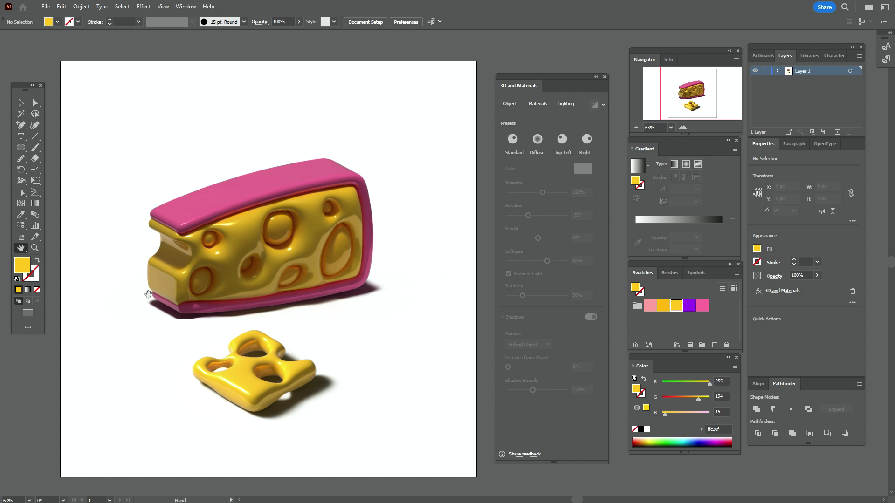
key("h")
scroll(311, 346, "down", 1)
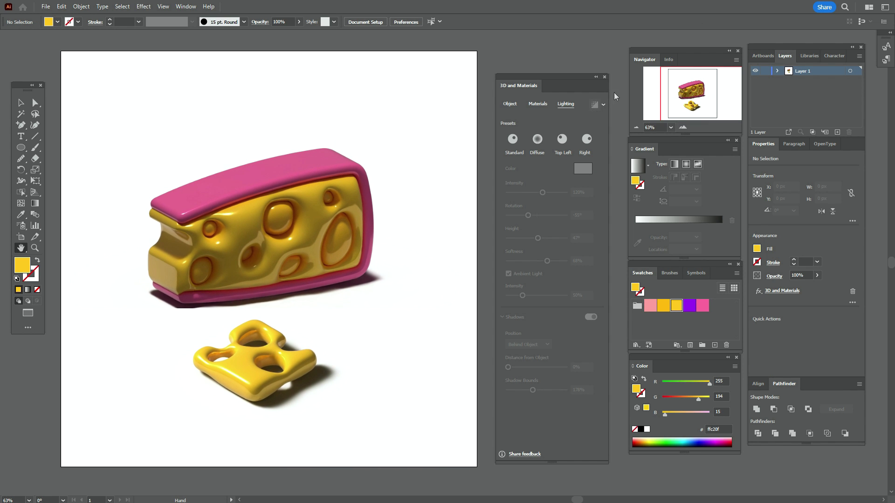
left_click(605, 77)
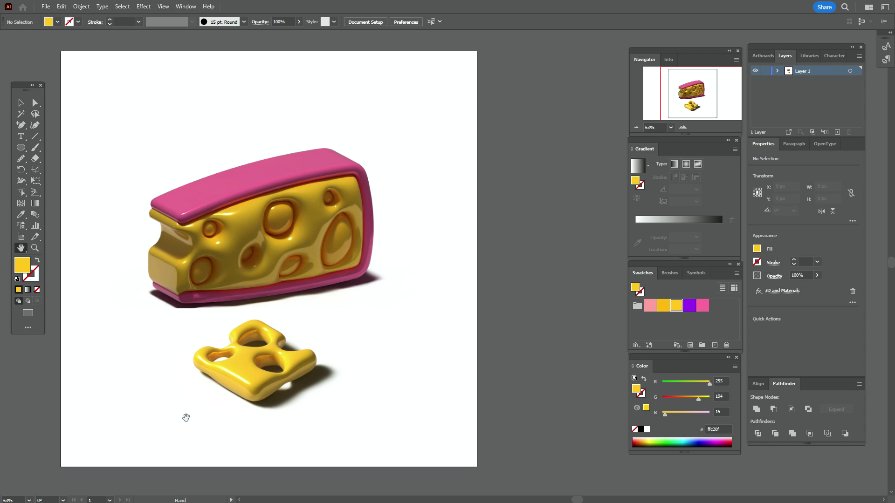
Expand the appearance of the 3D cheese wedge and of the holed slice
left_click(20, 103)
left_click(260, 216)
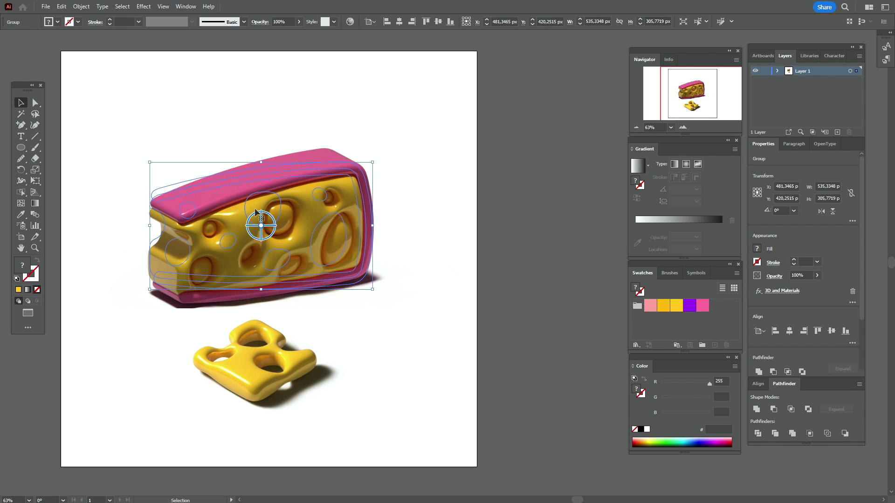
left_click(81, 6)
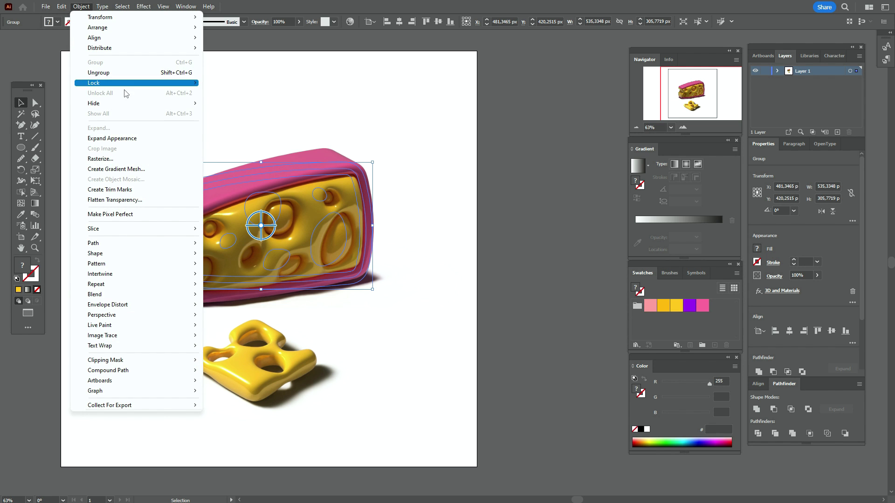
left_click(134, 138)
left_click(264, 373)
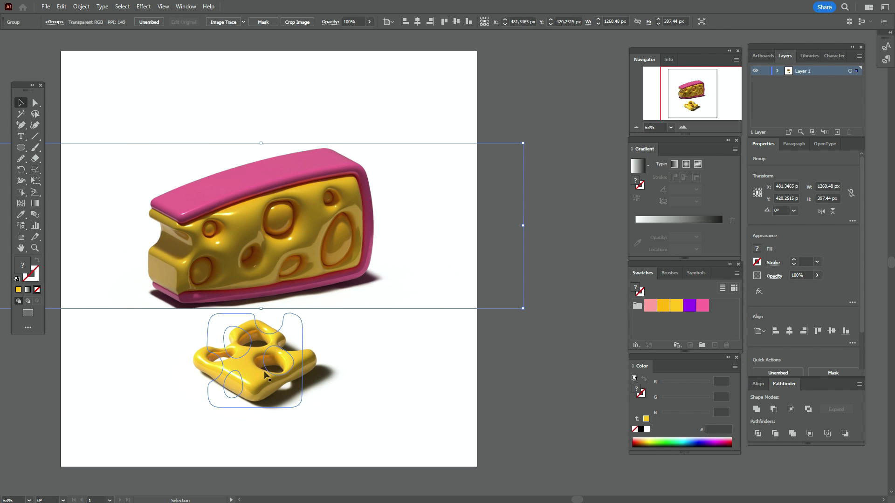
left_click(81, 7)
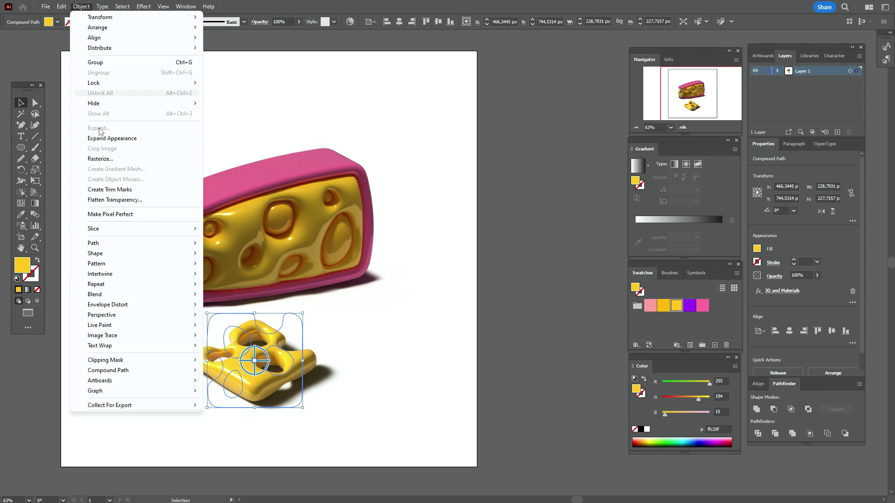
left_click(110, 138)
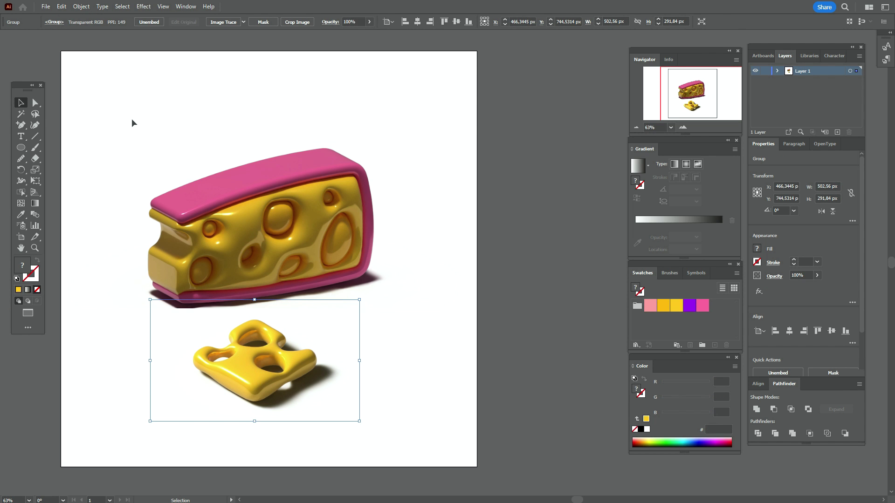
Enlarge the expanded wedge to about 1365 by 431 px and reposition the wedge and the slice to balance the composition
left_click_drag(260, 230, 260, 218)
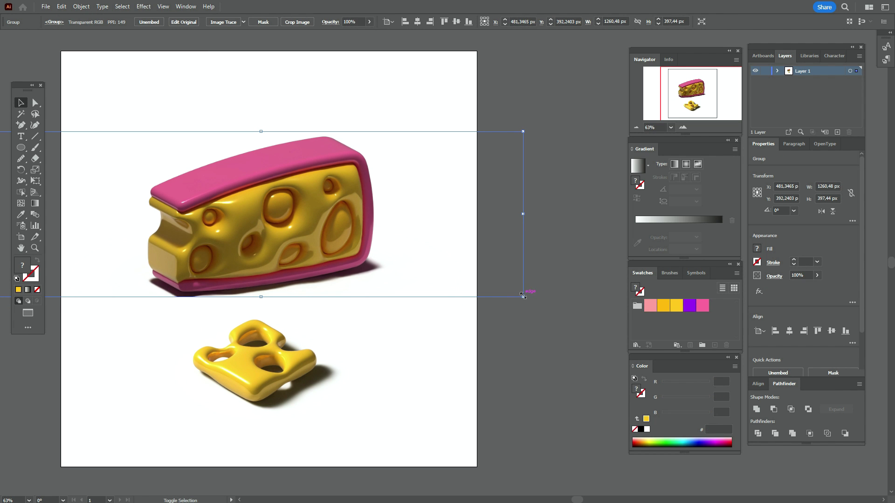
left_click_drag(522, 294, 564, 310)
left_click_drag(366, 246, 352, 247)
left_click_drag(282, 373, 322, 377)
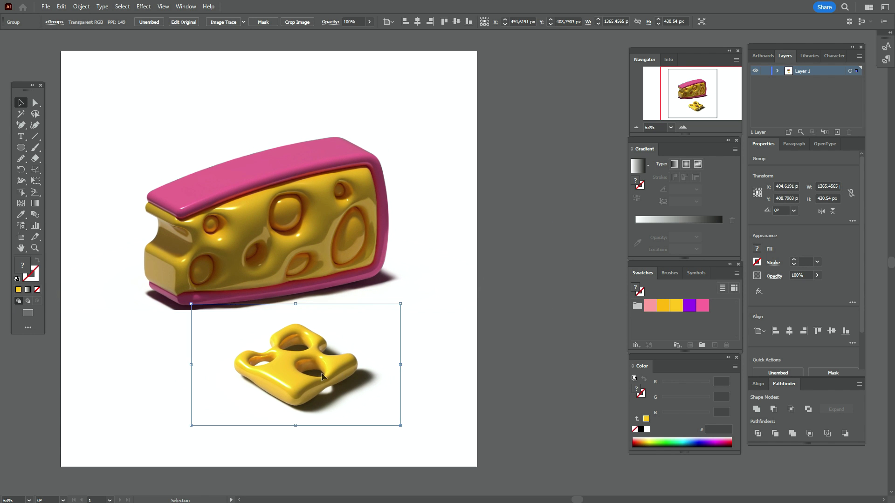
left_click(499, 317)
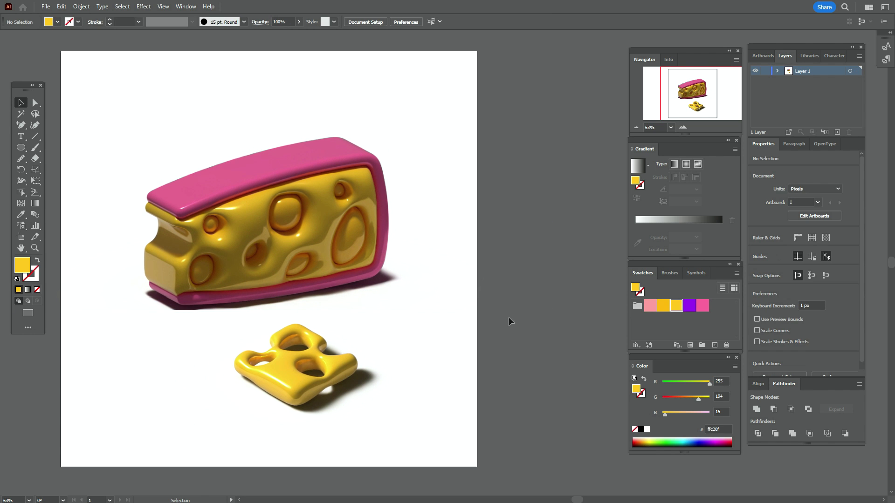
Draw a purple 9900ff rectangle, about 1005 px square, covering the whole artboard
left_click(689, 307)
left_click(21, 148)
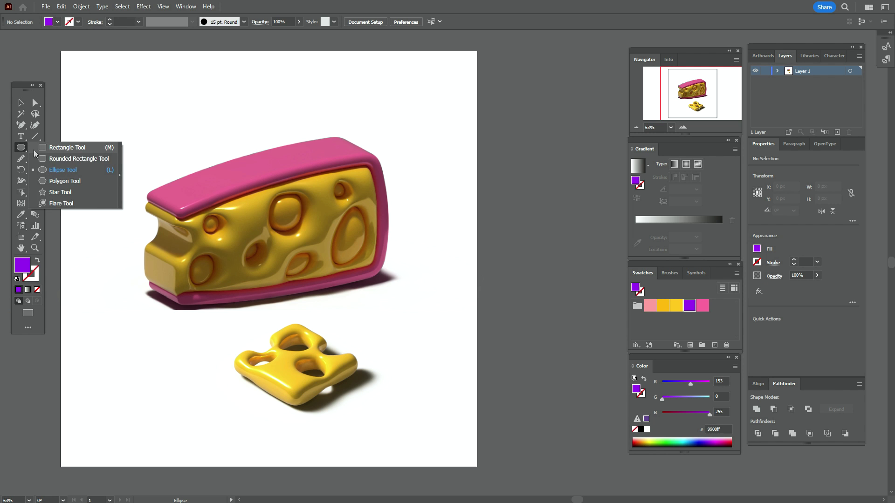
left_click(68, 147)
left_click_drag(61, 51, 478, 468)
left_click(21, 103)
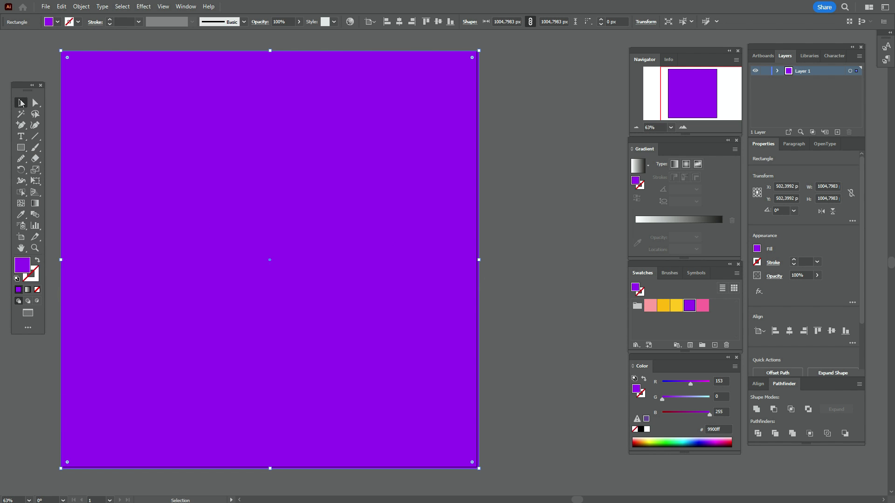
Send the purple rectangle behind the cheese and resize it to the artboard's 1000 by 1000 px
right_click(449, 283)
mouse_move(536, 234)
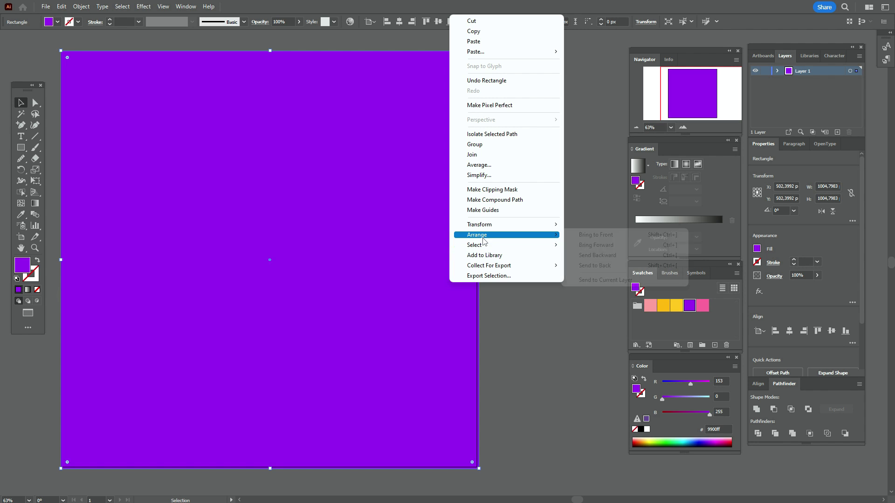
left_click(605, 266)
mouse_move(479, 468)
left_mouse_down()
mouse_move(496, 478)
mouse_move(477, 467)
left_mouse_up()
left_click(516, 449)
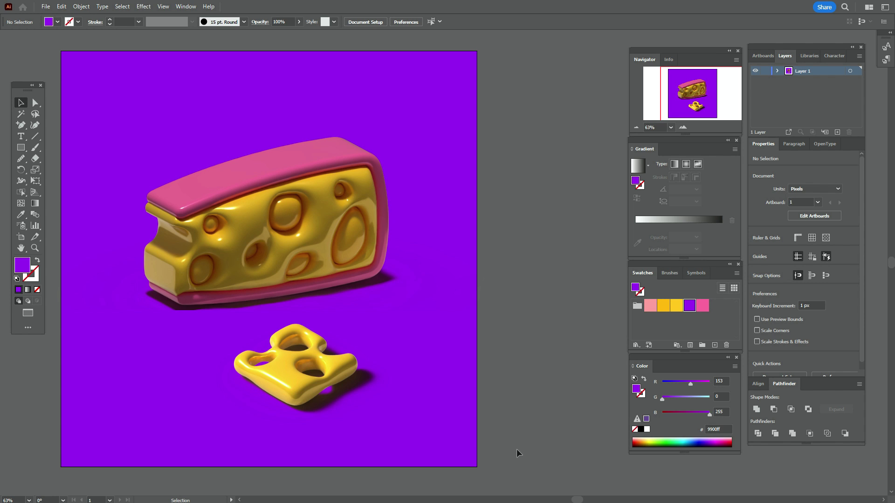
Fill the background with a radial gradient from light pink in the centre to purple, with the midpoint at about 31%
left_click(445, 352)
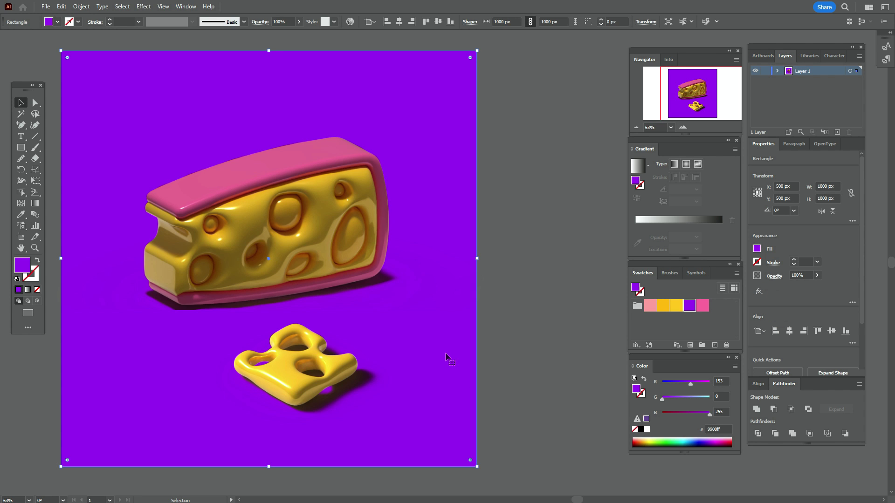
left_click(686, 164)
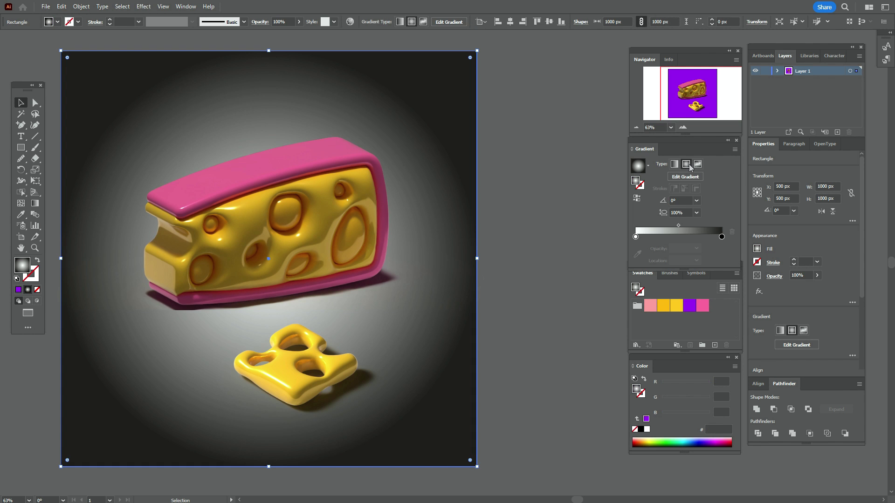
left_click_drag(649, 311, 635, 237)
left_click_drag(690, 310, 662, 228)
left_click(678, 227)
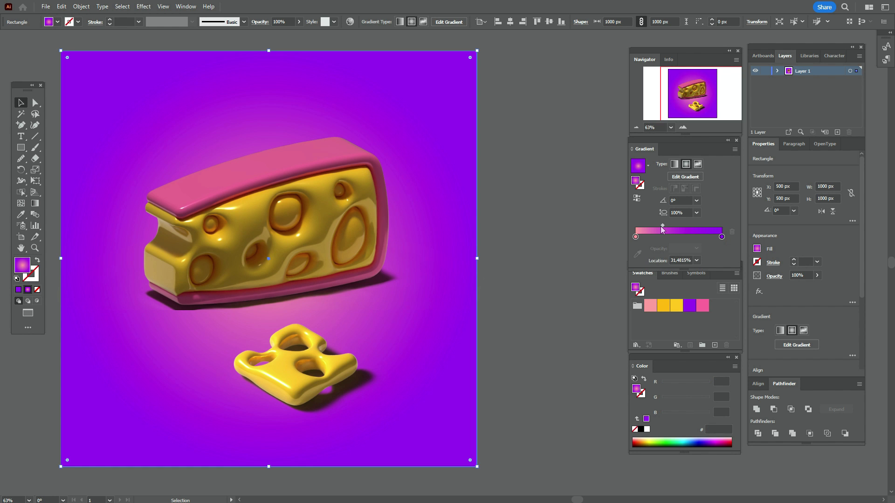
Reshape the background's radial gradient into a smaller ellipse with an aspect ratio of about 67%, tilted about 12° beneath the cheese
left_click(33, 205)
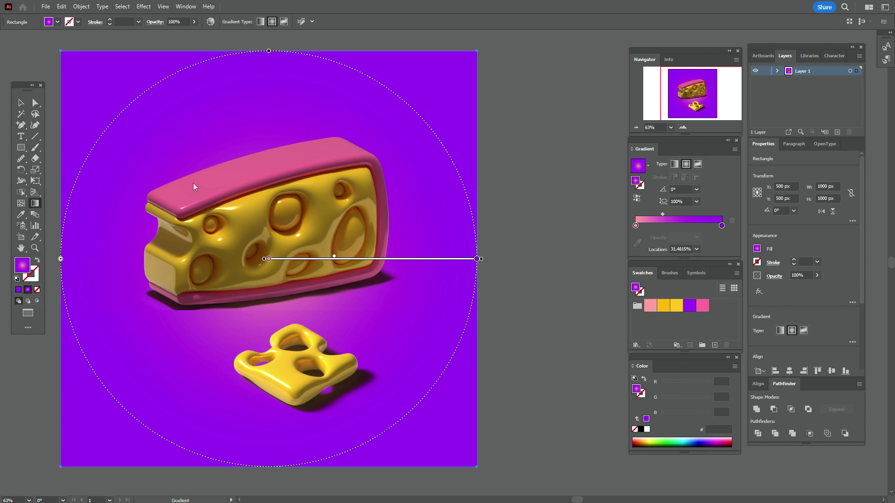
left_click_drag(268, 51, 269, 121)
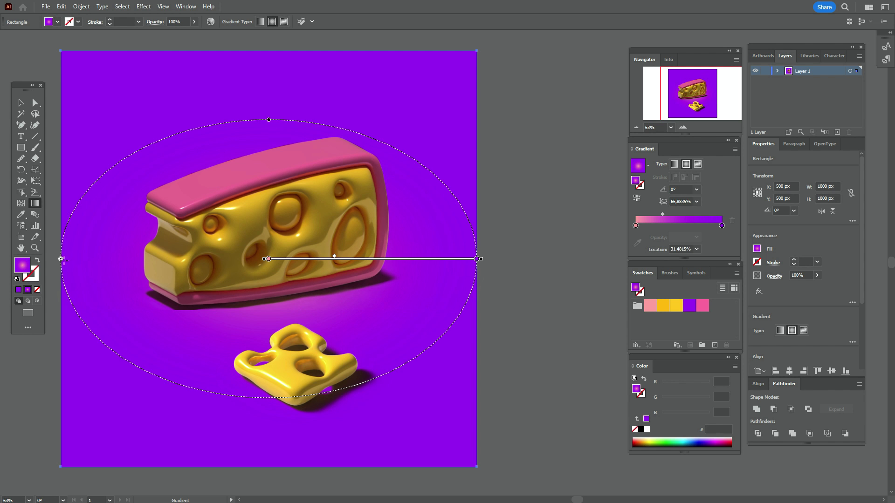
left_click_drag(60, 260, 104, 260)
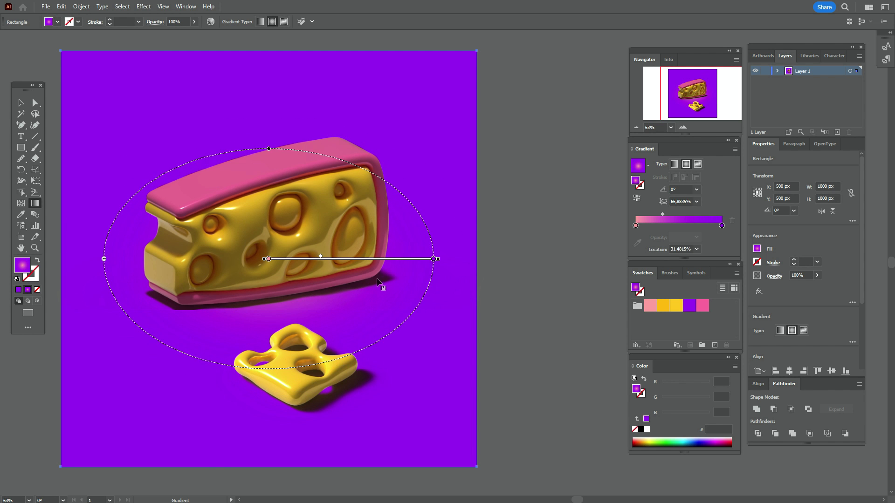
mouse_move(439, 261)
left_mouse_down()
mouse_move(437, 223)
mouse_move(402, 235)
mouse_move(405, 243)
left_mouse_up()
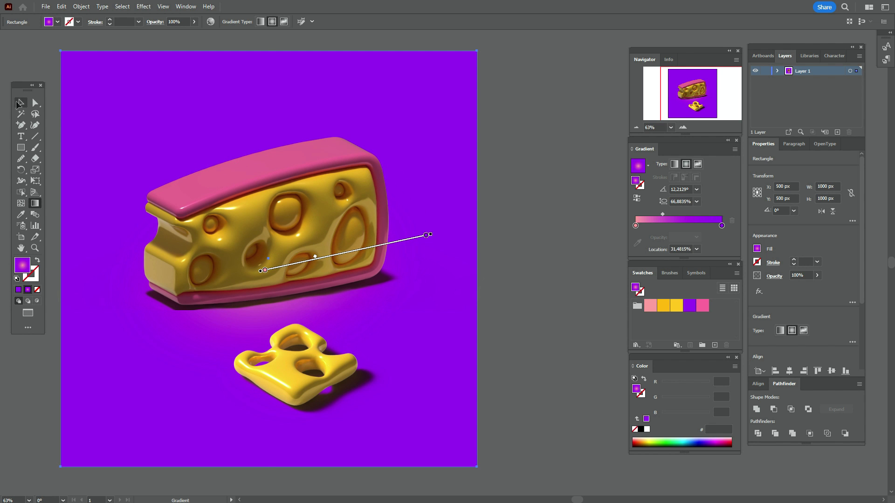